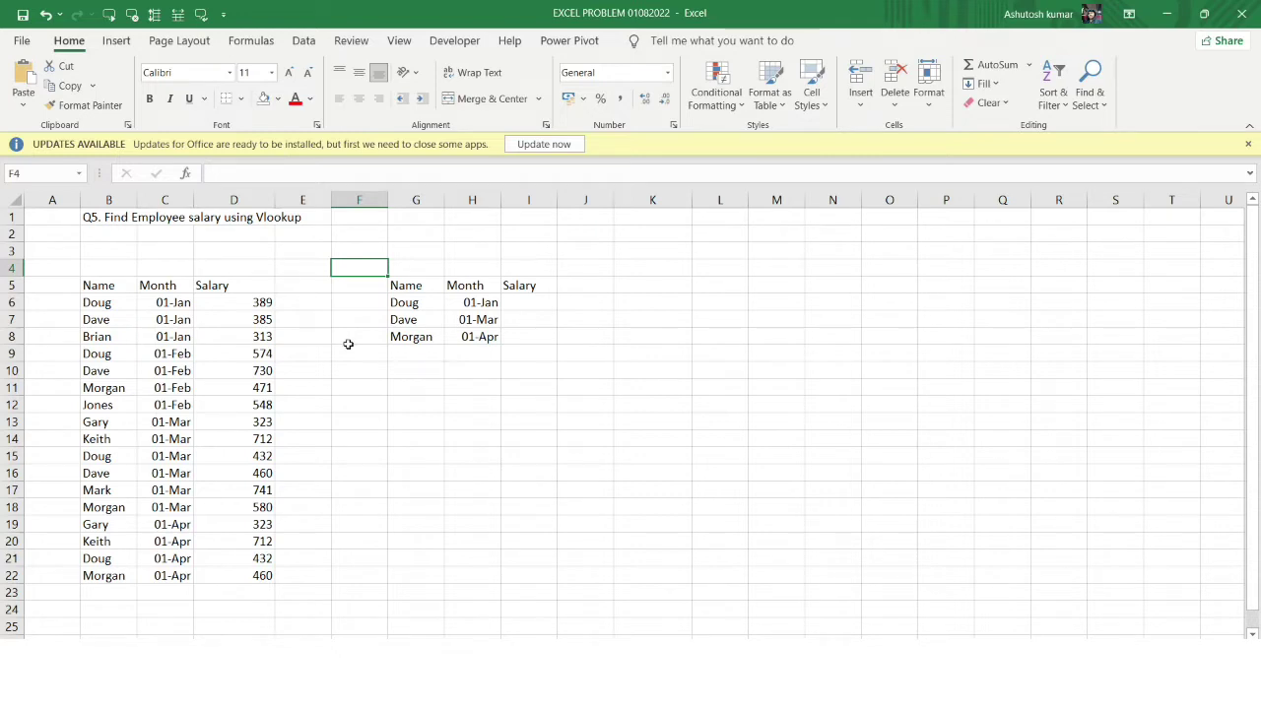
Step: Point out the Name, Month and Salary headings and Doug's, Dave's and Morgan's records
{"action": "left_click", "coordinate": [116, 287]}
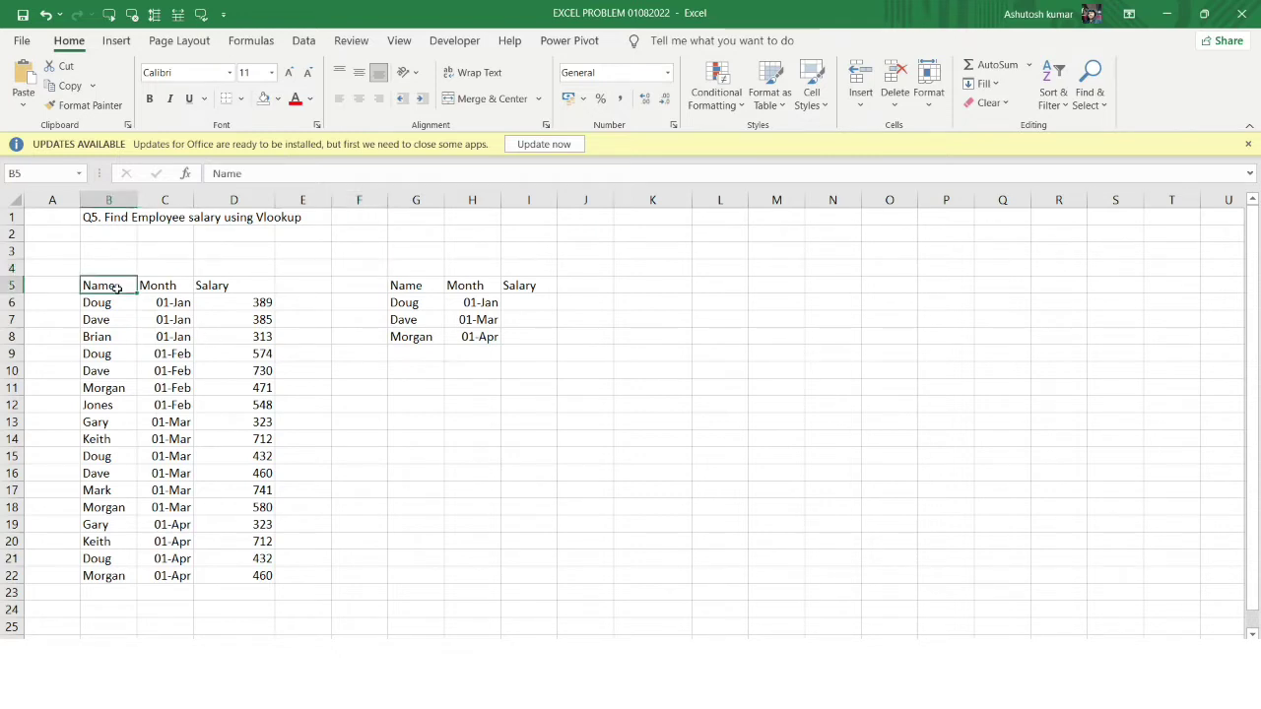
{"action": "left_click", "coordinate": [151, 289]}
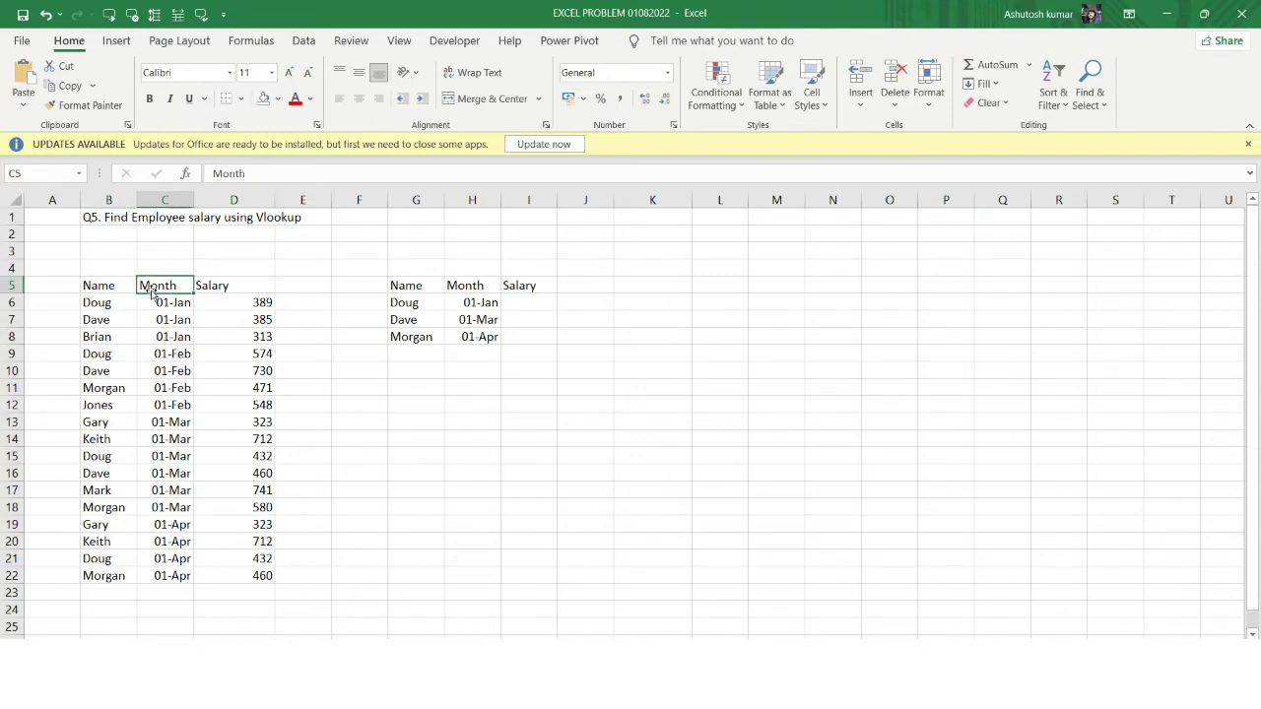
{"action": "left_click", "coordinate": [257, 280]}
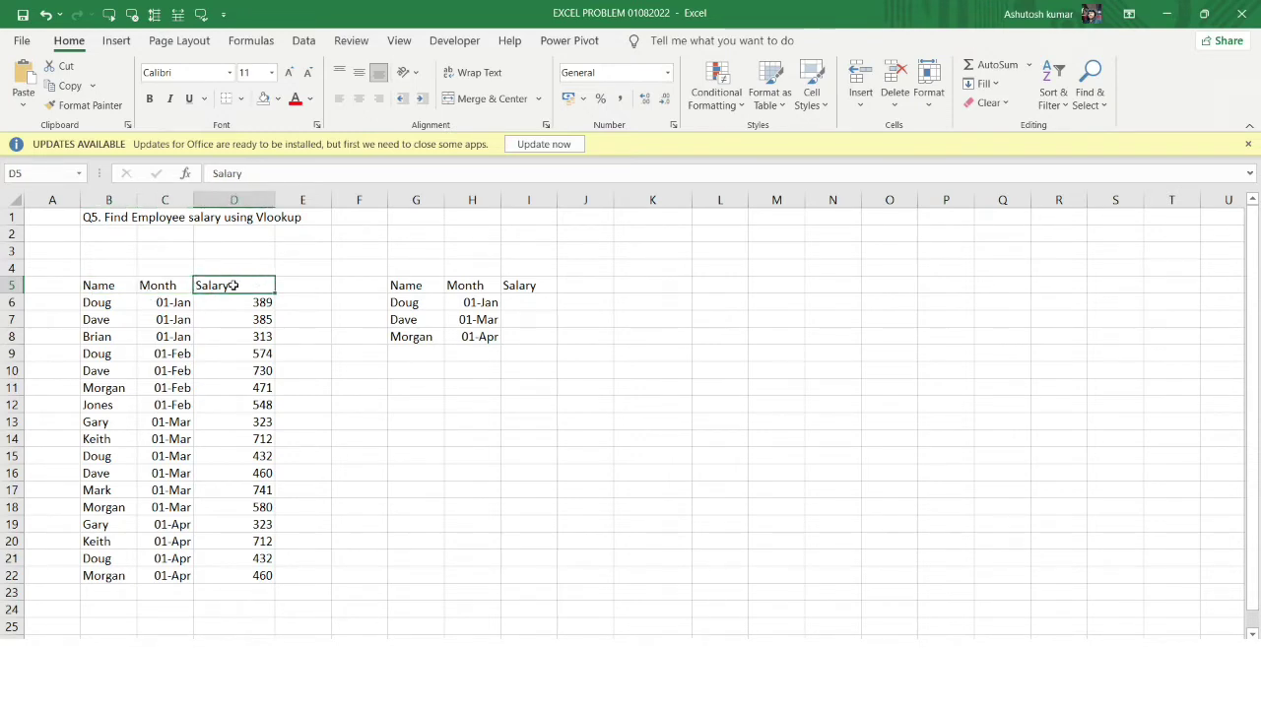
{"action": "left_click", "coordinate": [104, 301]}
{"action": "left_click", "coordinate": [112, 325]}
{"action": "left_click", "coordinate": [159, 327]}
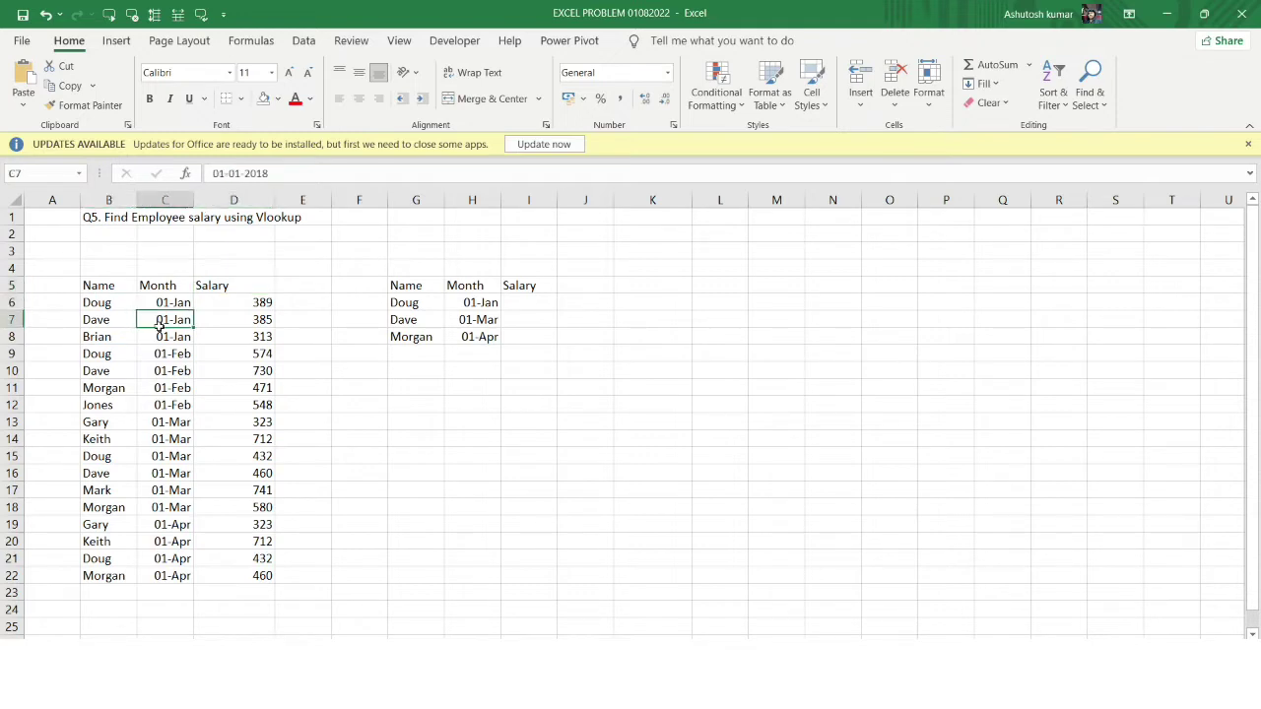
{"action": "left_click", "coordinate": [235, 316]}
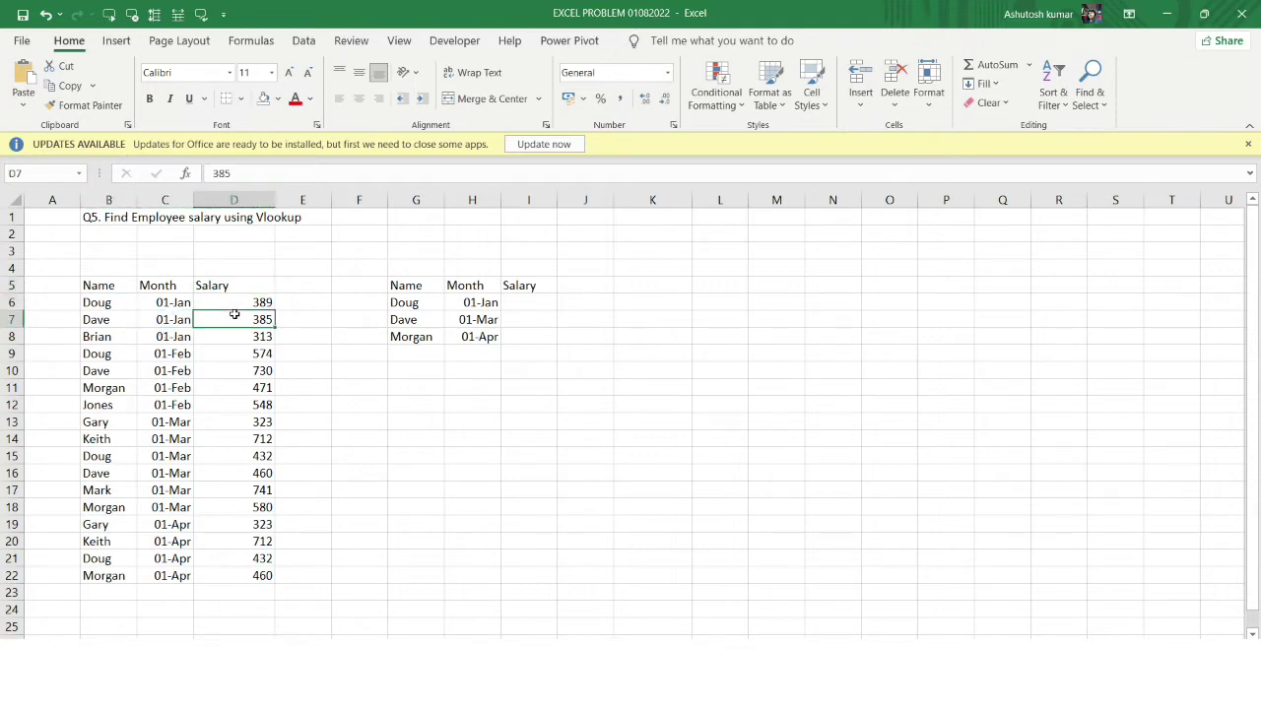
{"action": "left_click", "coordinate": [95, 392]}
{"action": "left_click", "coordinate": [244, 387]}
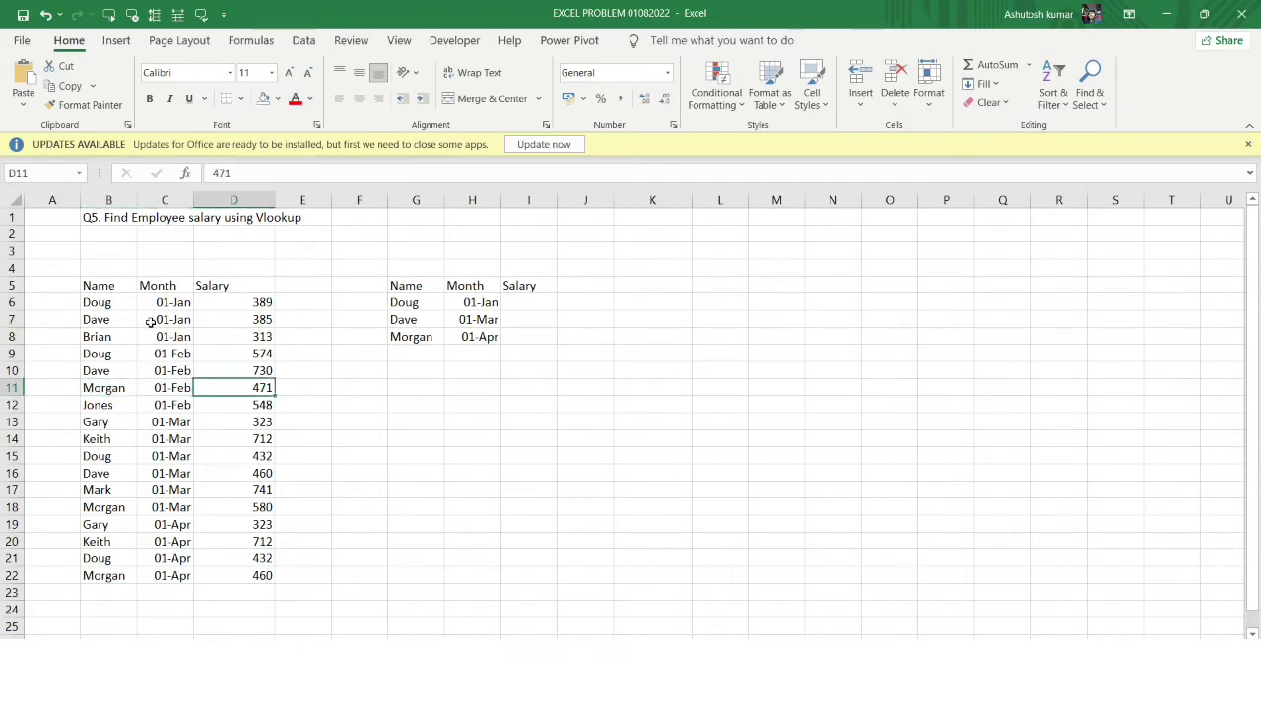
Step: Highlight Dave's January and February records, Morgan's March salary 580, and the lookup table
{"action": "left_click_drag", "start_coordinate": [106, 321], "coordinate": [230, 319]}
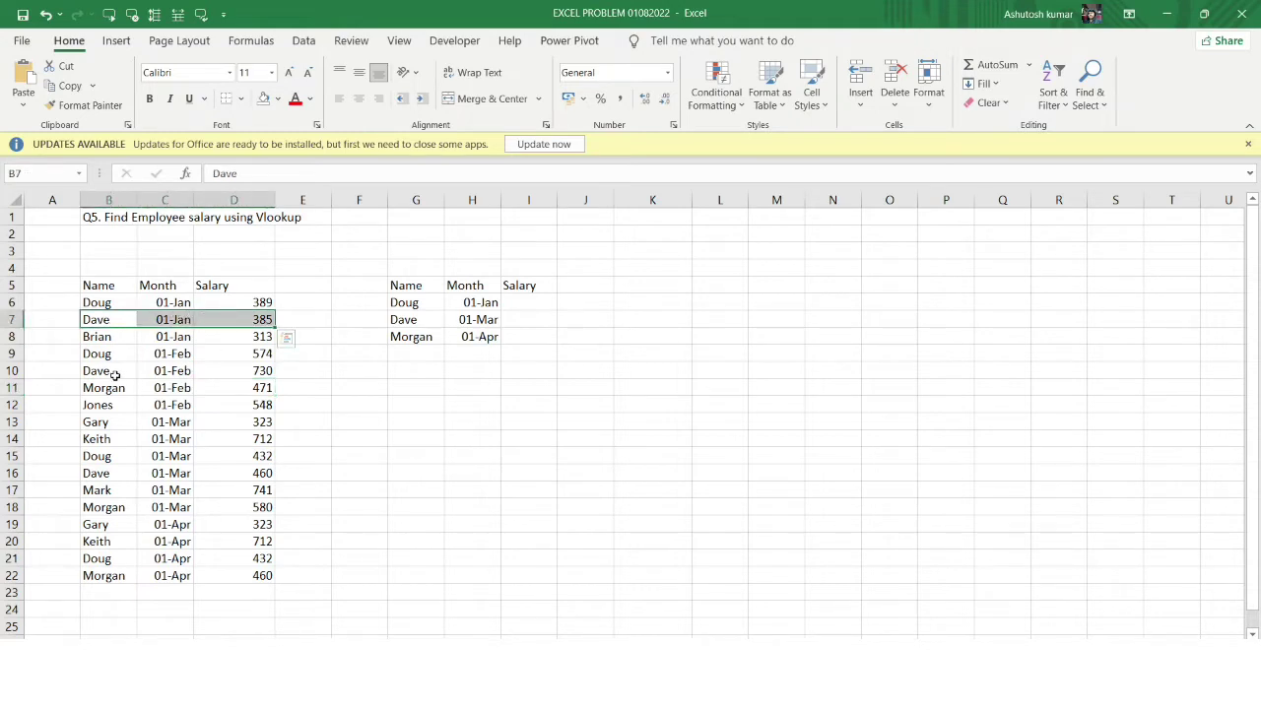
{"action": "left_click_drag", "start_coordinate": [101, 371], "coordinate": [252, 367]}
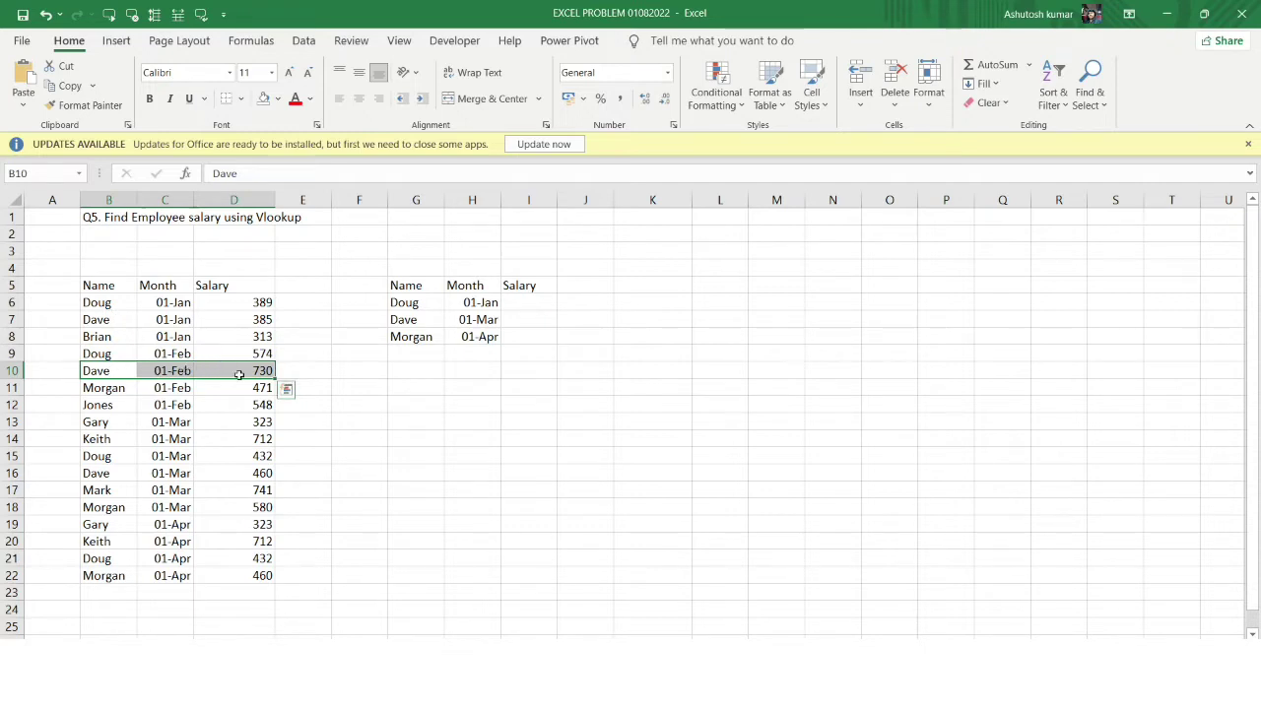
{"action": "left_click", "coordinate": [198, 513]}
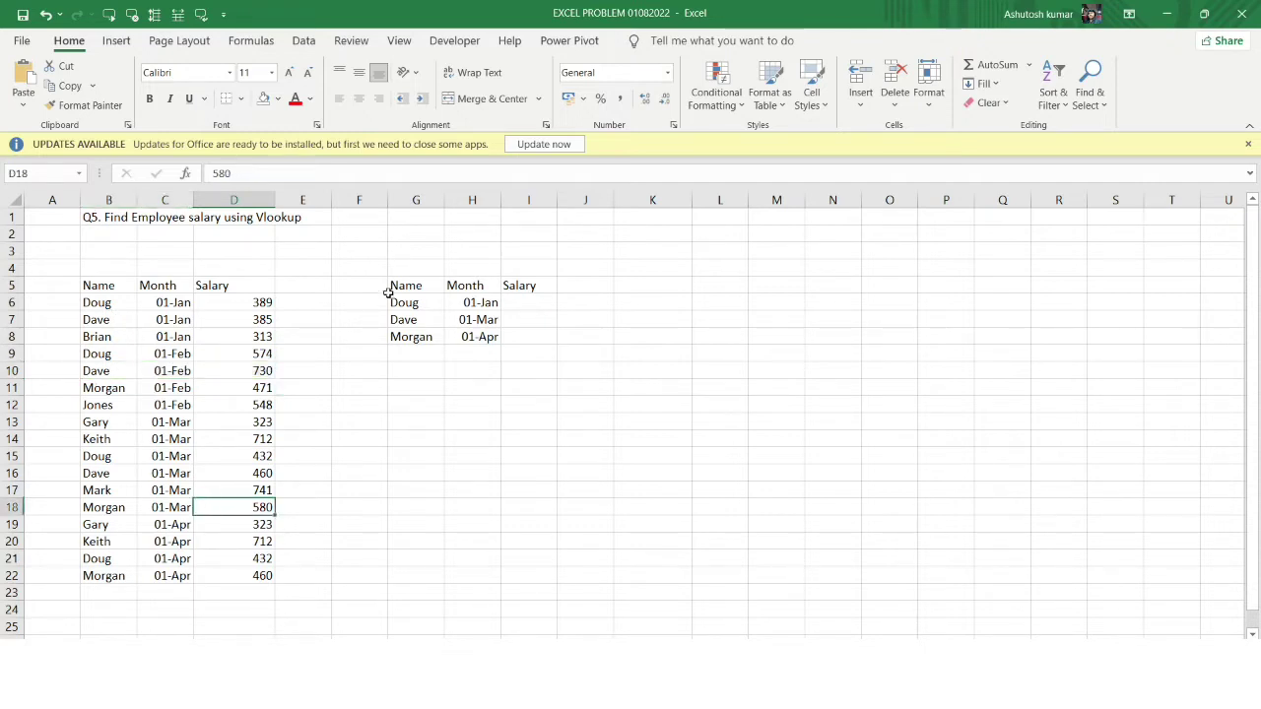
{"action": "left_click_drag", "start_coordinate": [396, 288], "coordinate": [517, 338]}
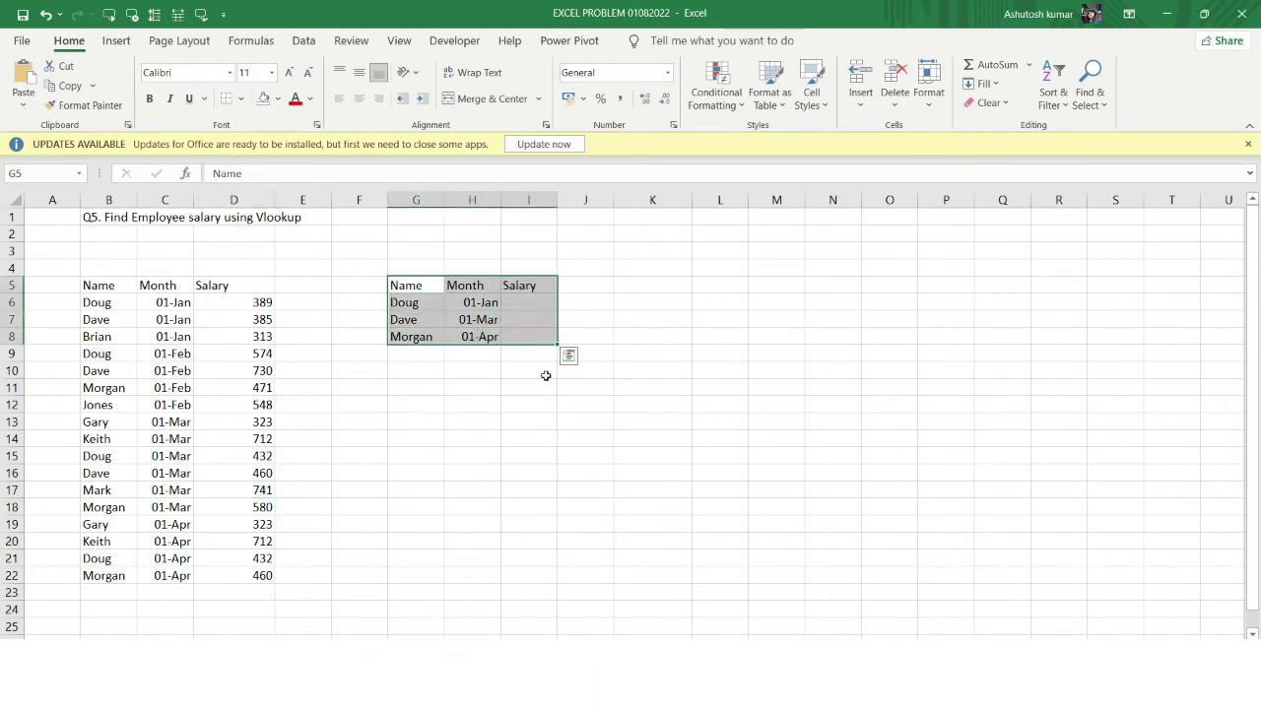
Step: Enter =VLOOKUP(G6,$B$5:$D$22,3,0) in I6 for Doug, with the table range locked
{"action": "double_click", "coordinate": [539, 305]}
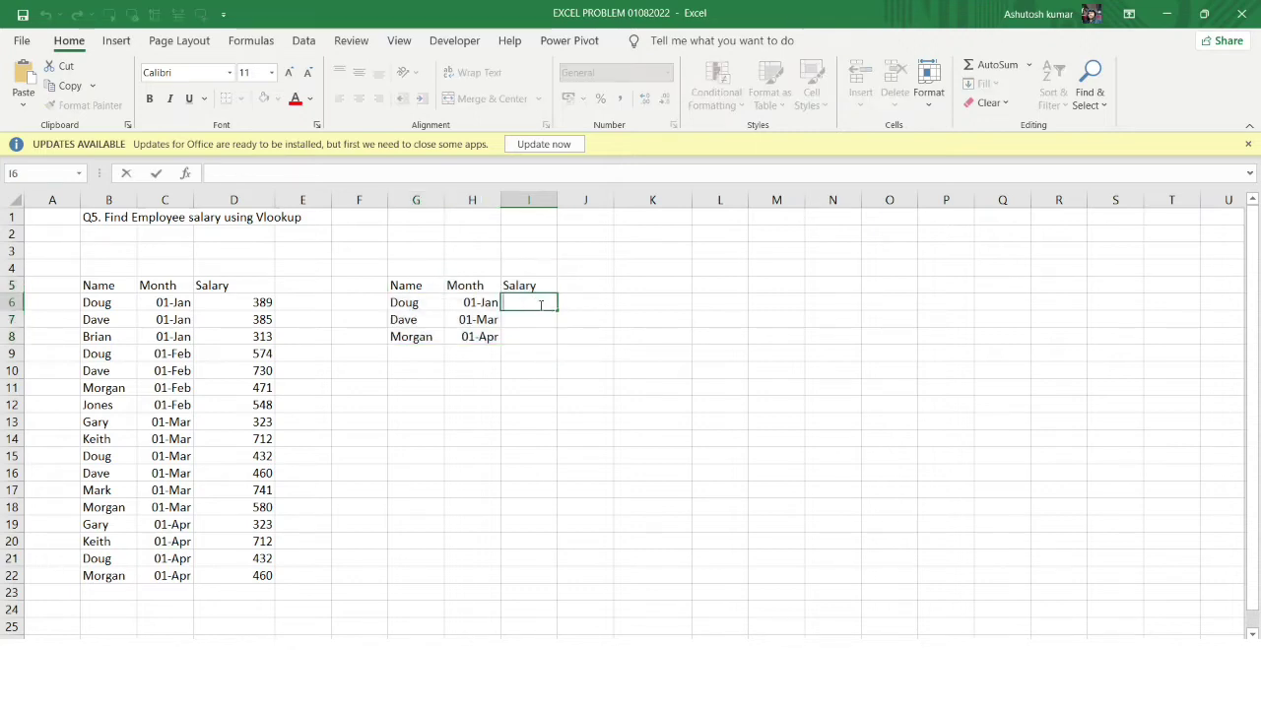
{"action": "type", "text": "=v"}
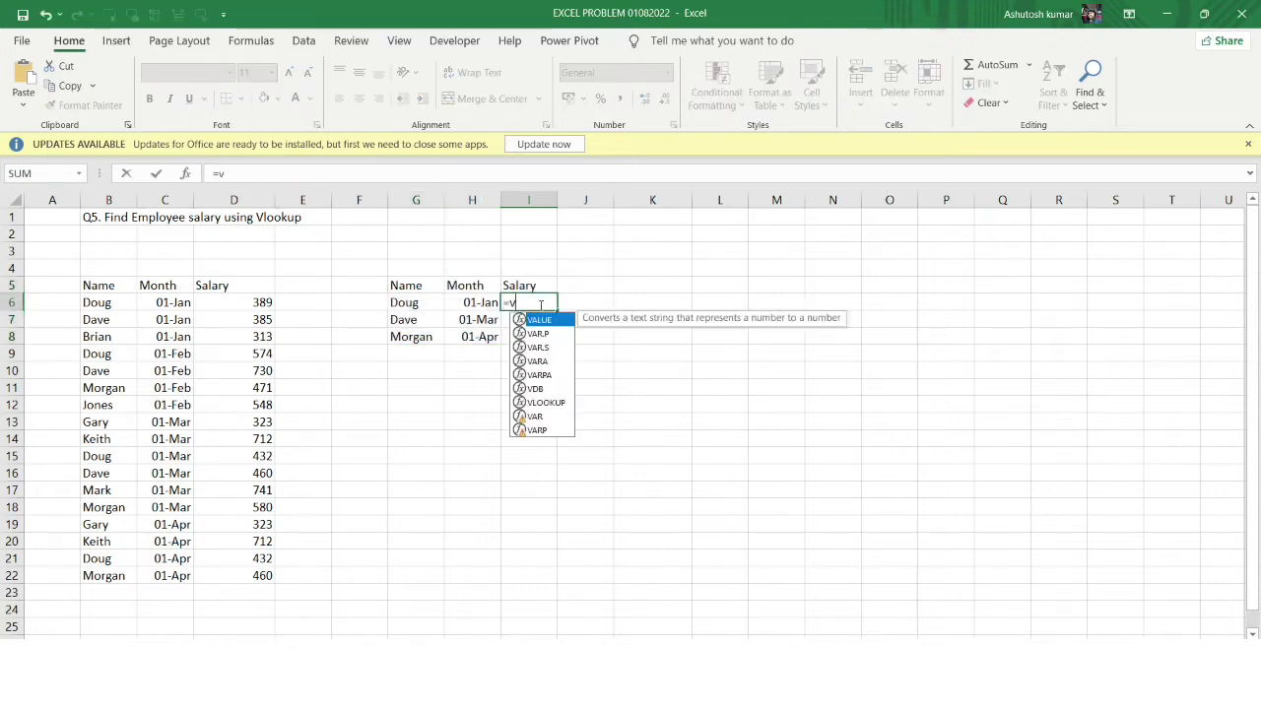
{"action": "type", "text": "llokup("}
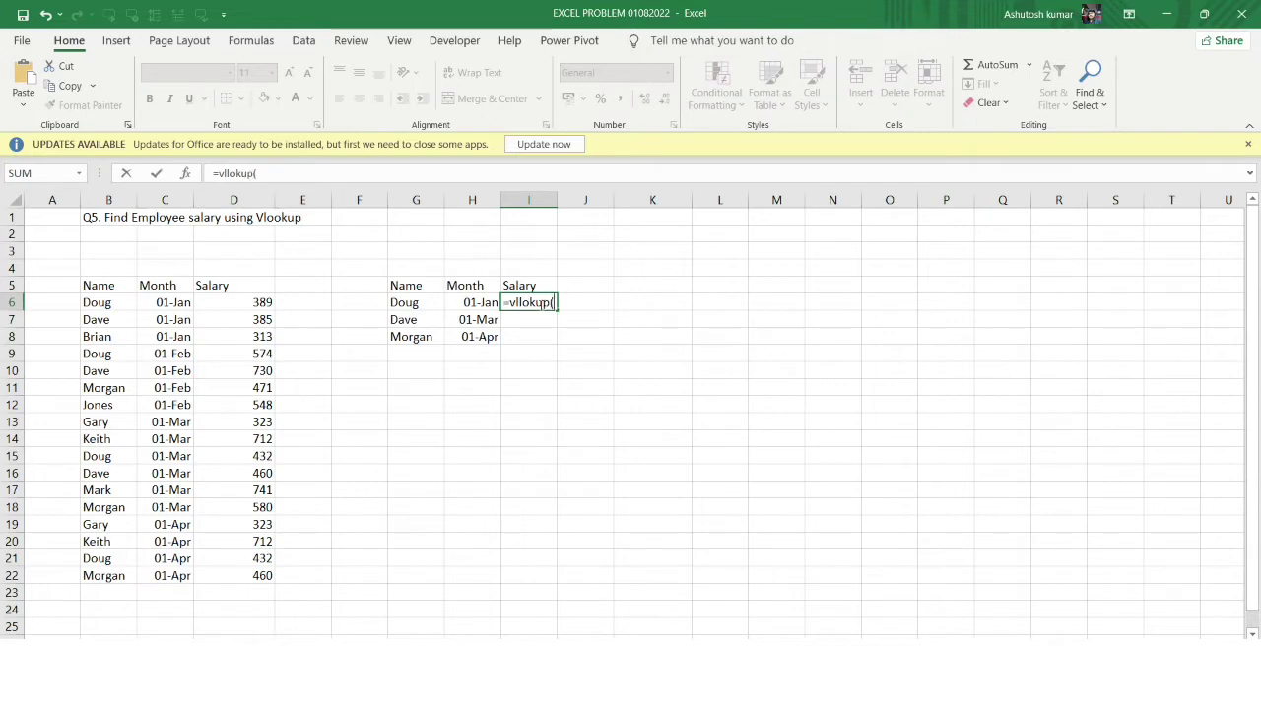
{"action": "key", "text": "BackSpace"}
{"action": "key", "text": "BackSpace"}
{"action": "key", "text": "BackSpace"}
{"action": "key", "text": "BackSpace"}
{"action": "key", "text": "BackSpace"}
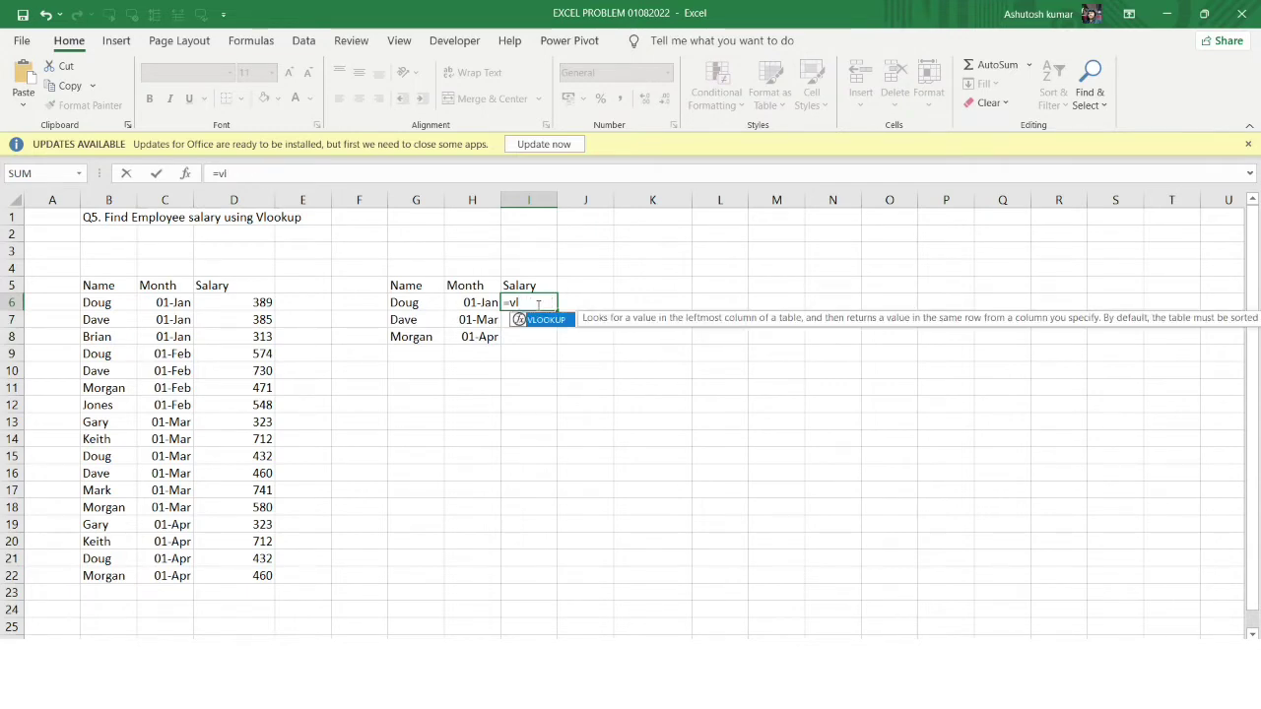
{"action": "type", "text": "ookup("}
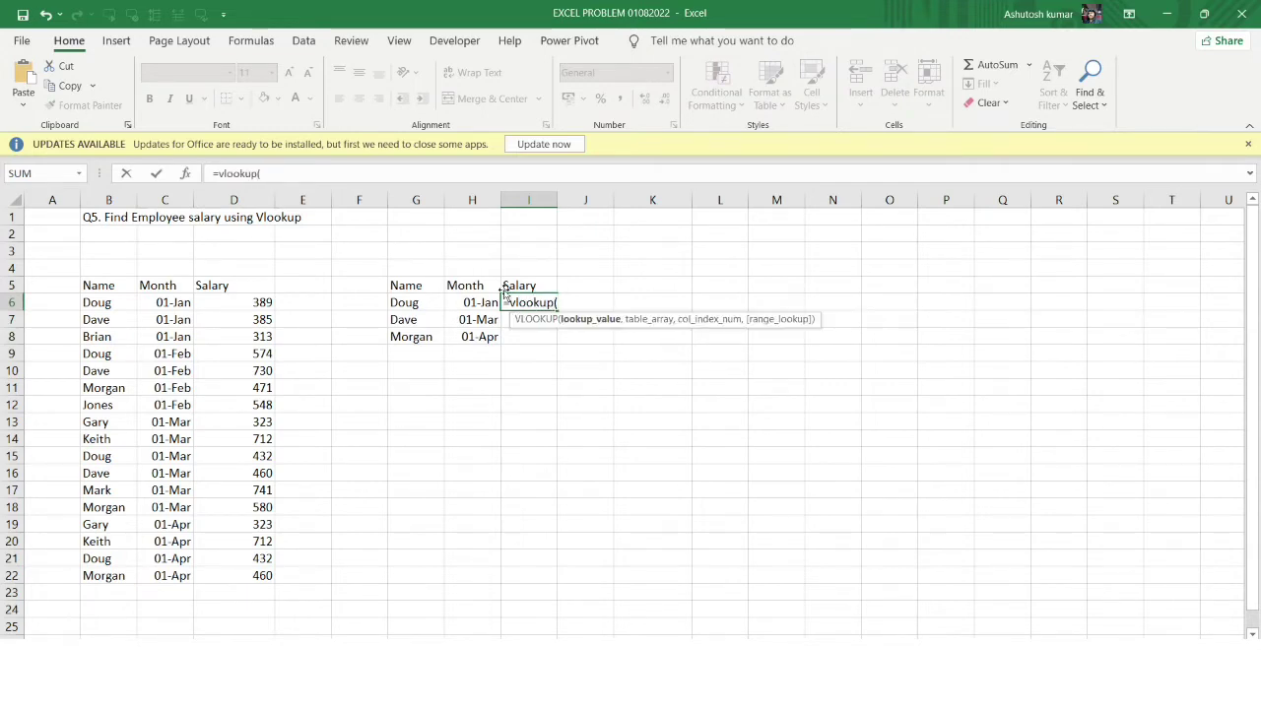
{"action": "left_click", "coordinate": [411, 303]}
{"action": "type", "text": ","}
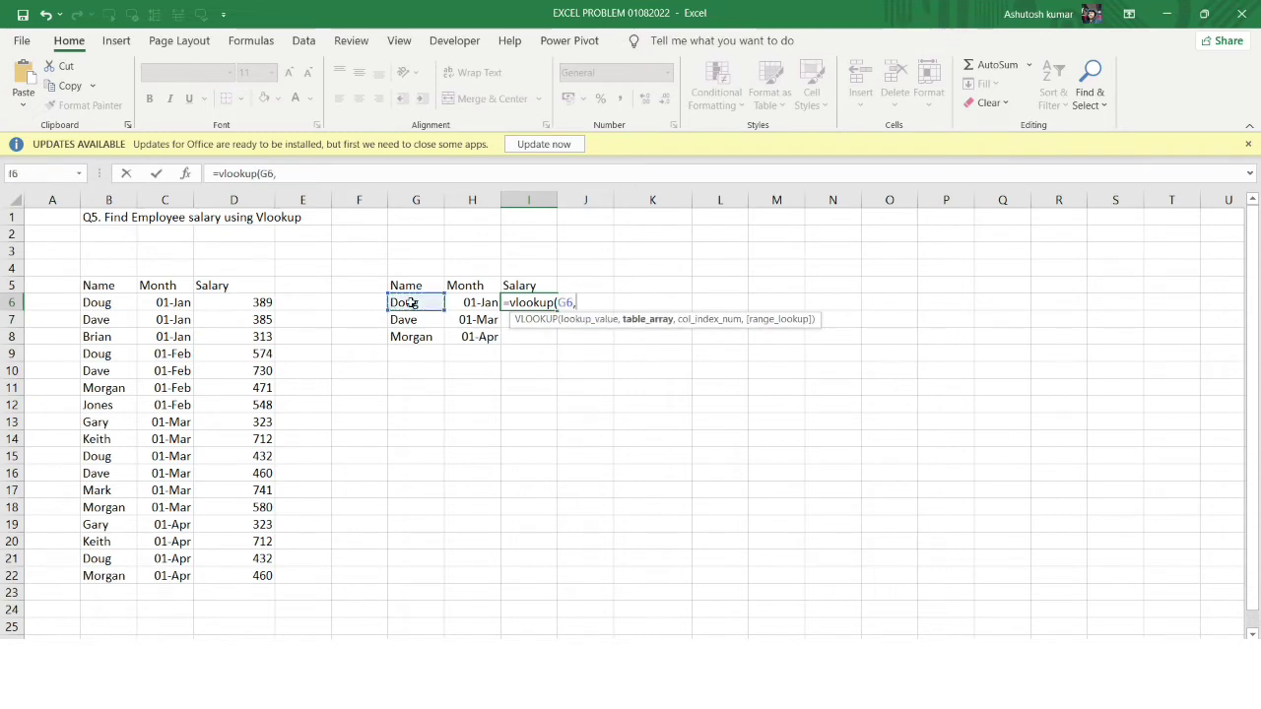
{"action": "left_click_drag", "start_coordinate": [108, 284], "coordinate": [262, 578]}
{"action": "type", "text": ","}
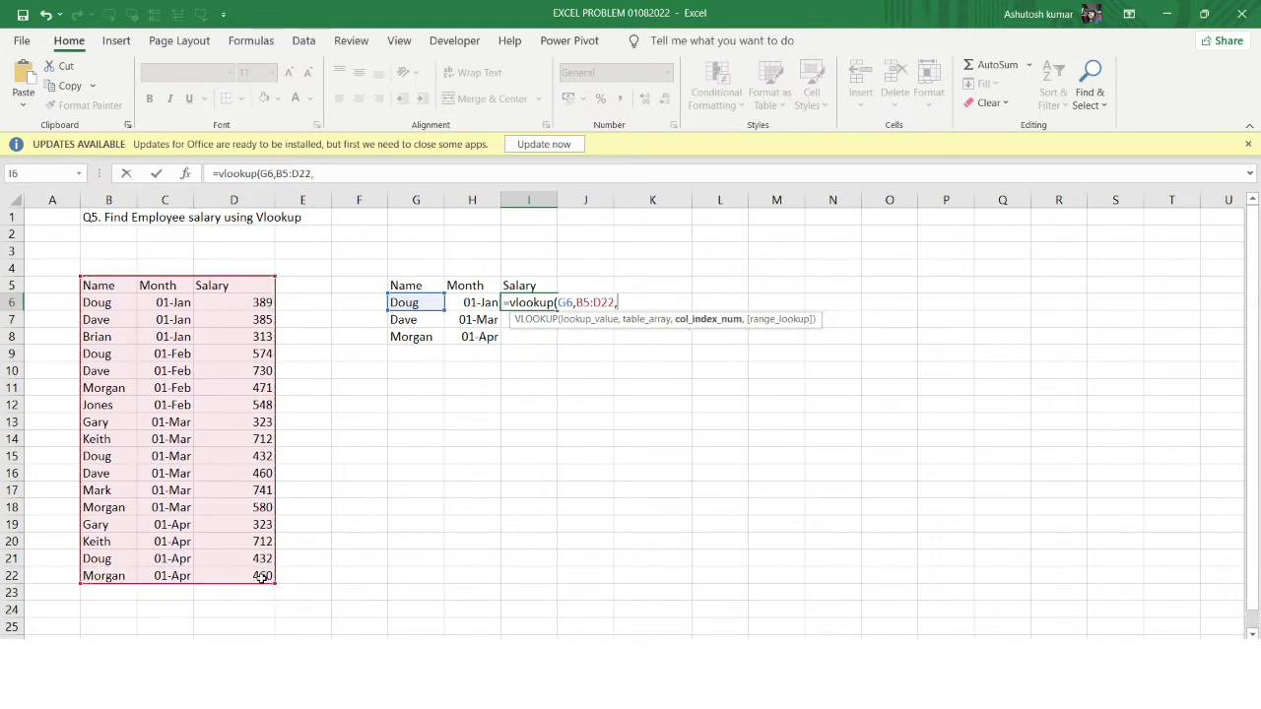
{"action": "type", "text": "3,0)"}
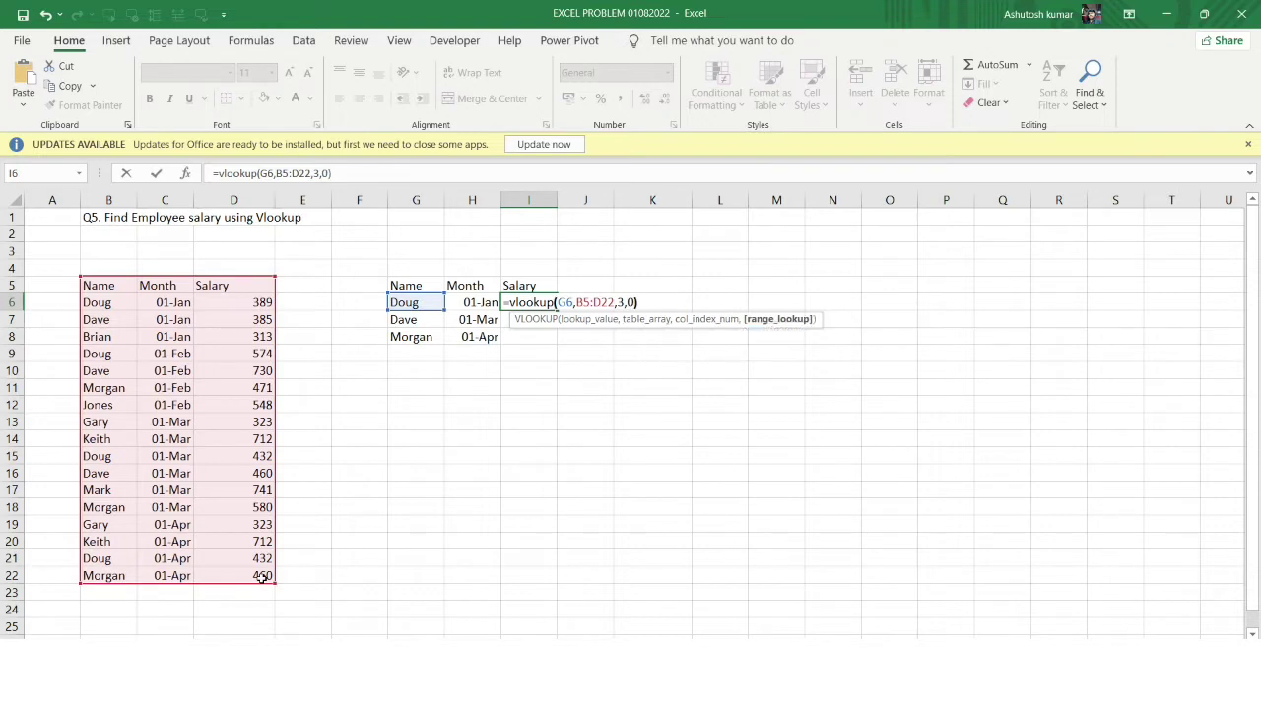
{"action": "left_click_drag", "start_coordinate": [576, 303], "coordinate": [614, 302]}
{"action": "key", "text": "F4"}
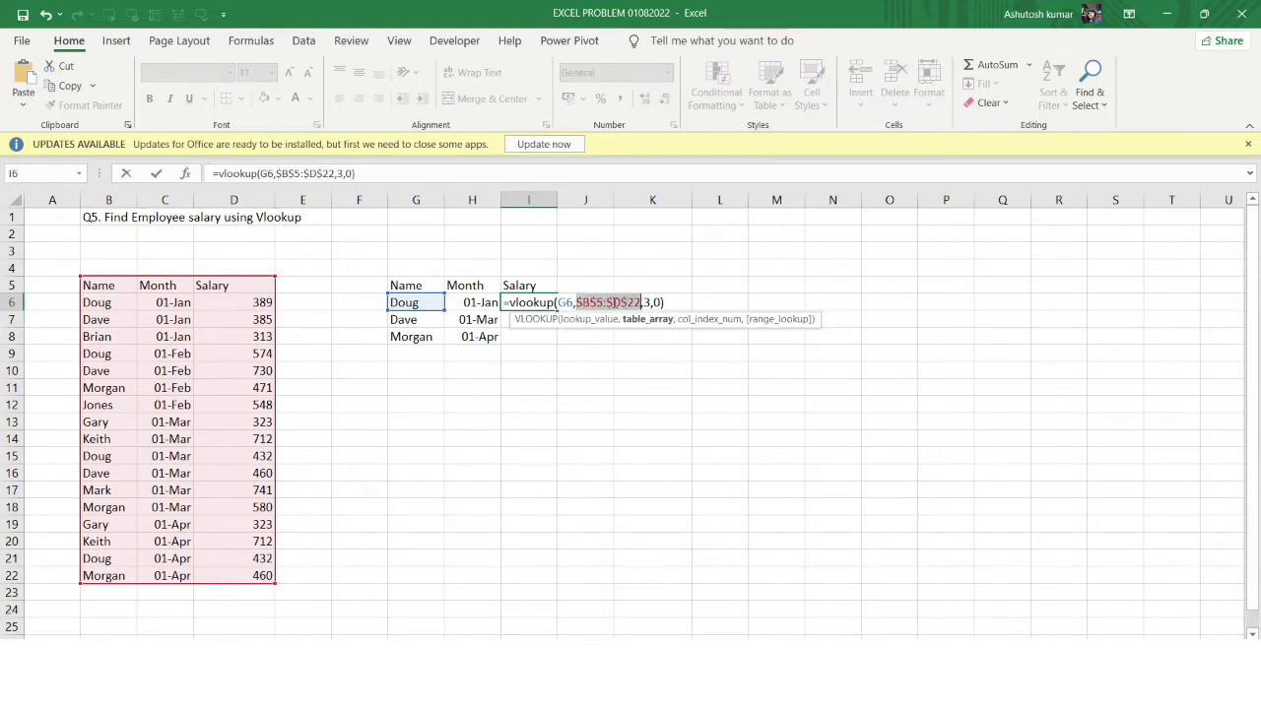
{"action": "key", "text": "Return"}
Step: Copy the VLOOKUP down I6:I8, returning 385 for Dave and 471 for Morgan
{"action": "key", "text": "Down"}
{"action": "key", "text": "shift+Up"}
{"action": "key", "text": "shift+Up"}
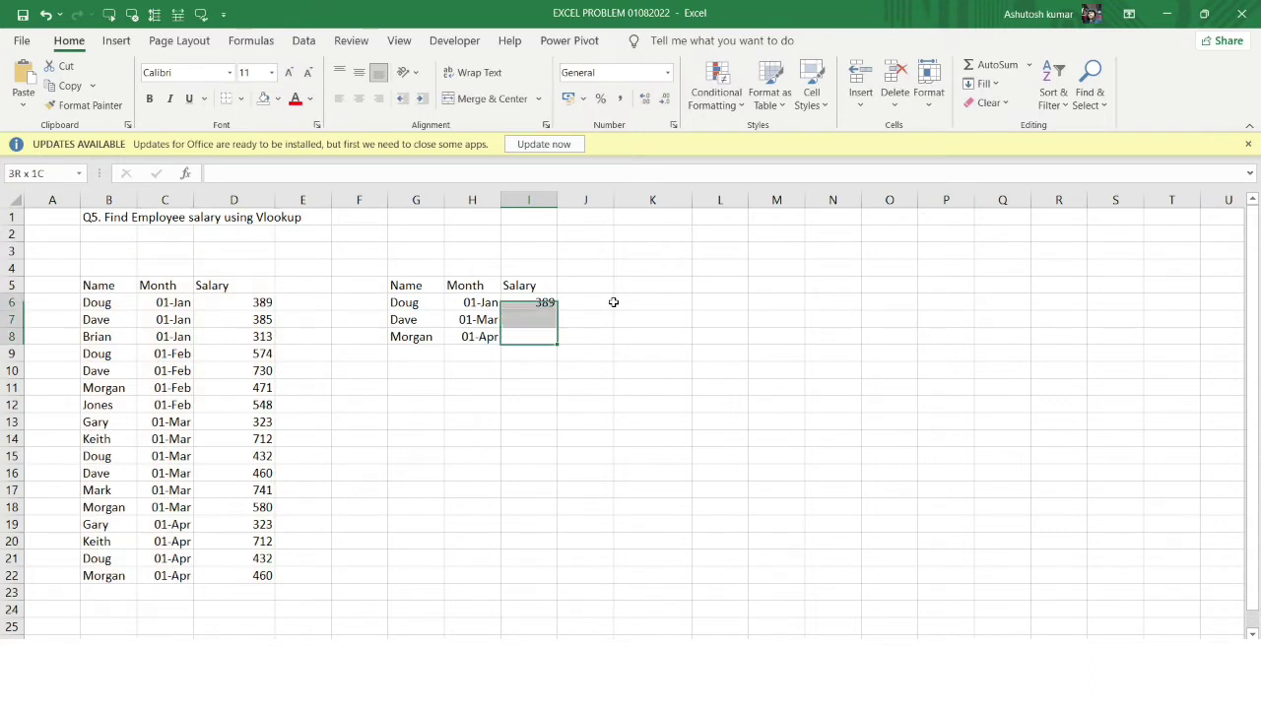
{"action": "key", "text": "ctrl+d"}
{"action": "key", "text": "Up"}
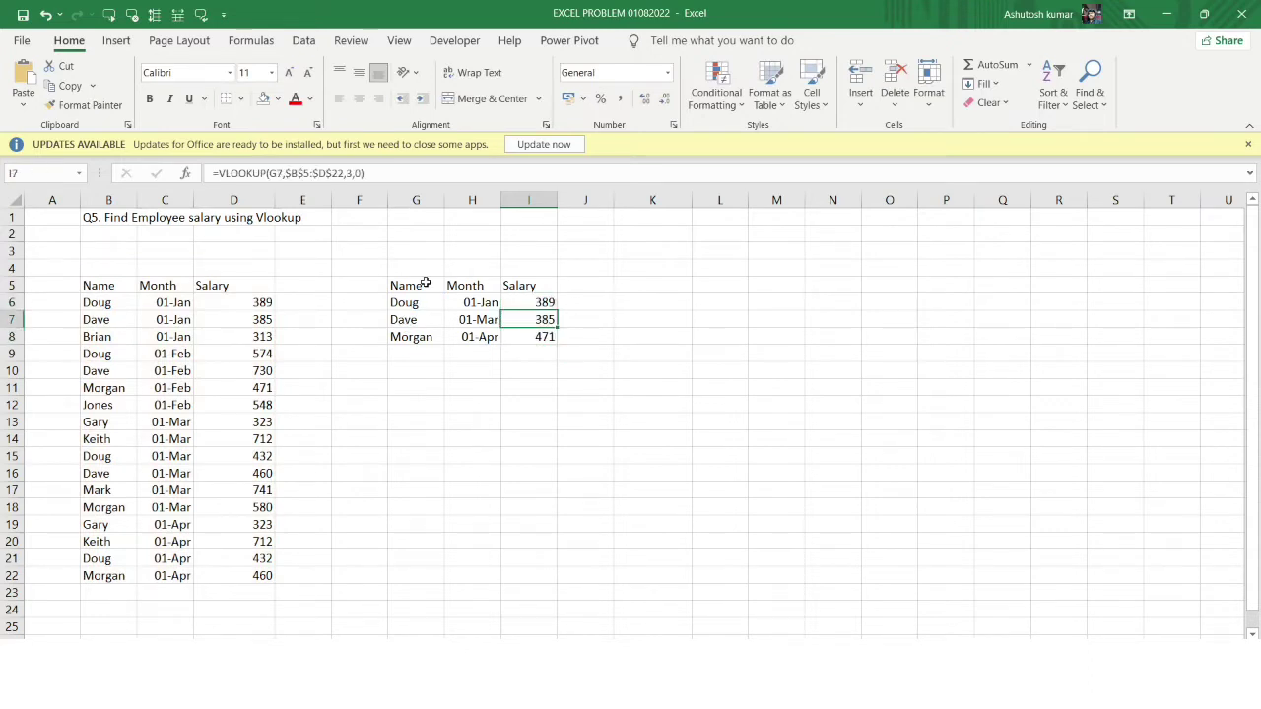
{"action": "left_click", "coordinate": [405, 307]}
{"action": "left_click_drag", "start_coordinate": [446, 305], "coordinate": [520, 305]}
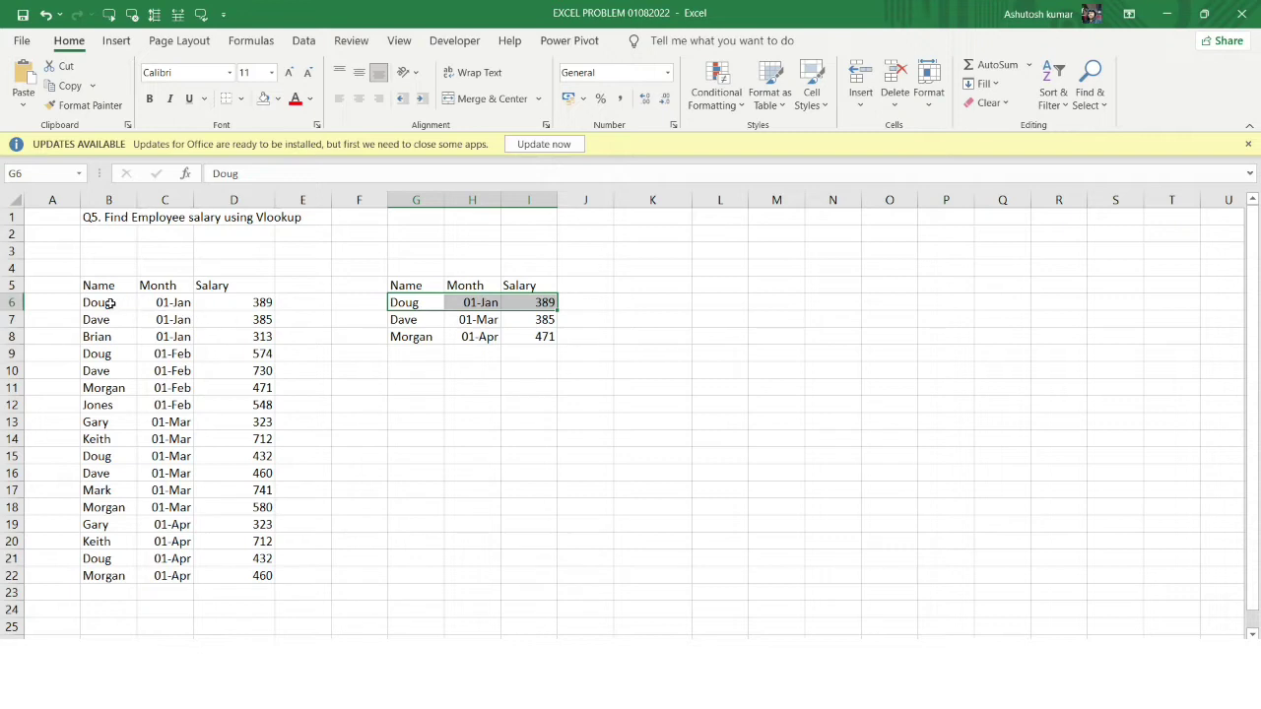
{"action": "left_click_drag", "start_coordinate": [108, 304], "coordinate": [231, 303]}
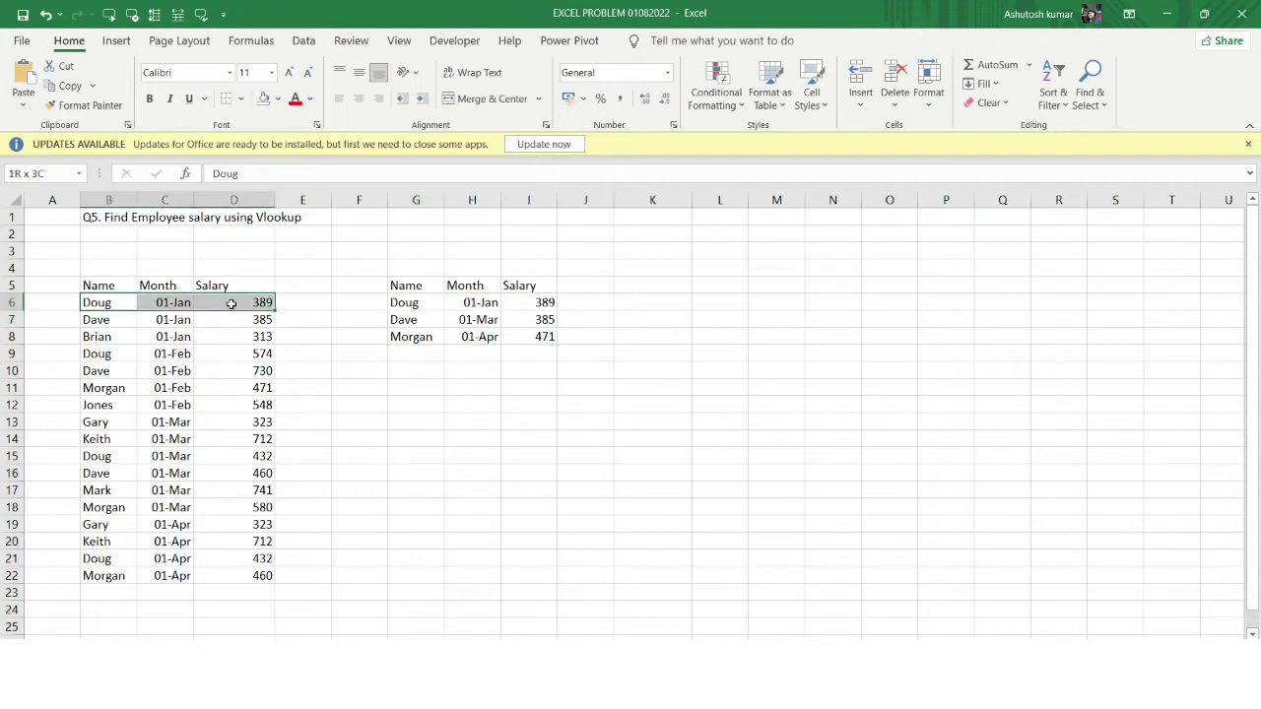
{"action": "left_click", "coordinate": [400, 320]}
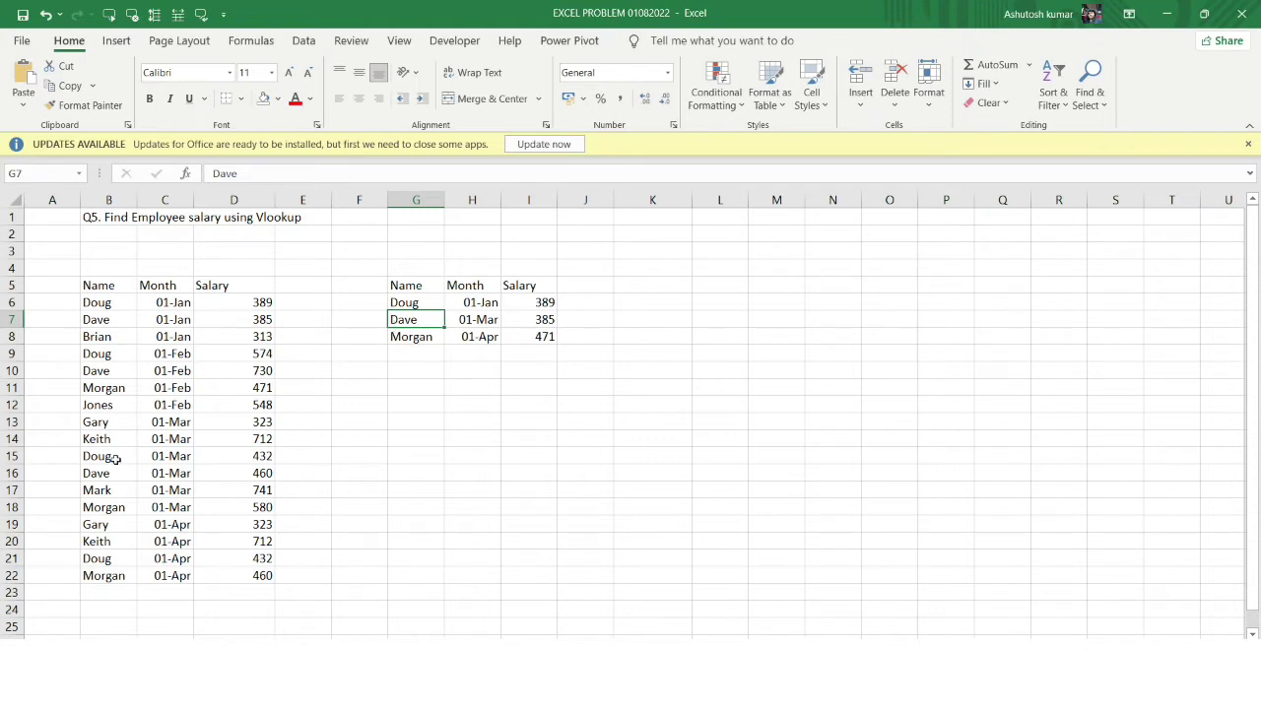
{"action": "left_click", "coordinate": [115, 370]}
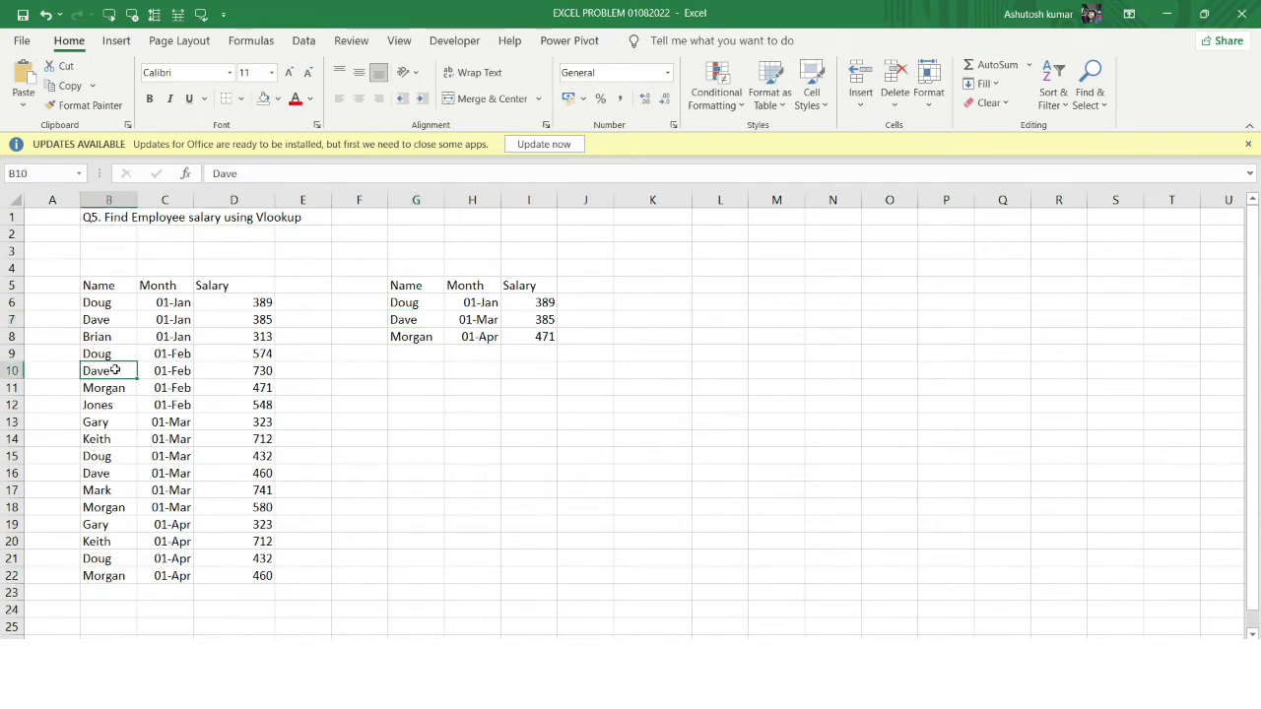
{"action": "left_click", "coordinate": [132, 474]}
{"action": "left_click_drag", "start_coordinate": [132, 474], "coordinate": [266, 466]}
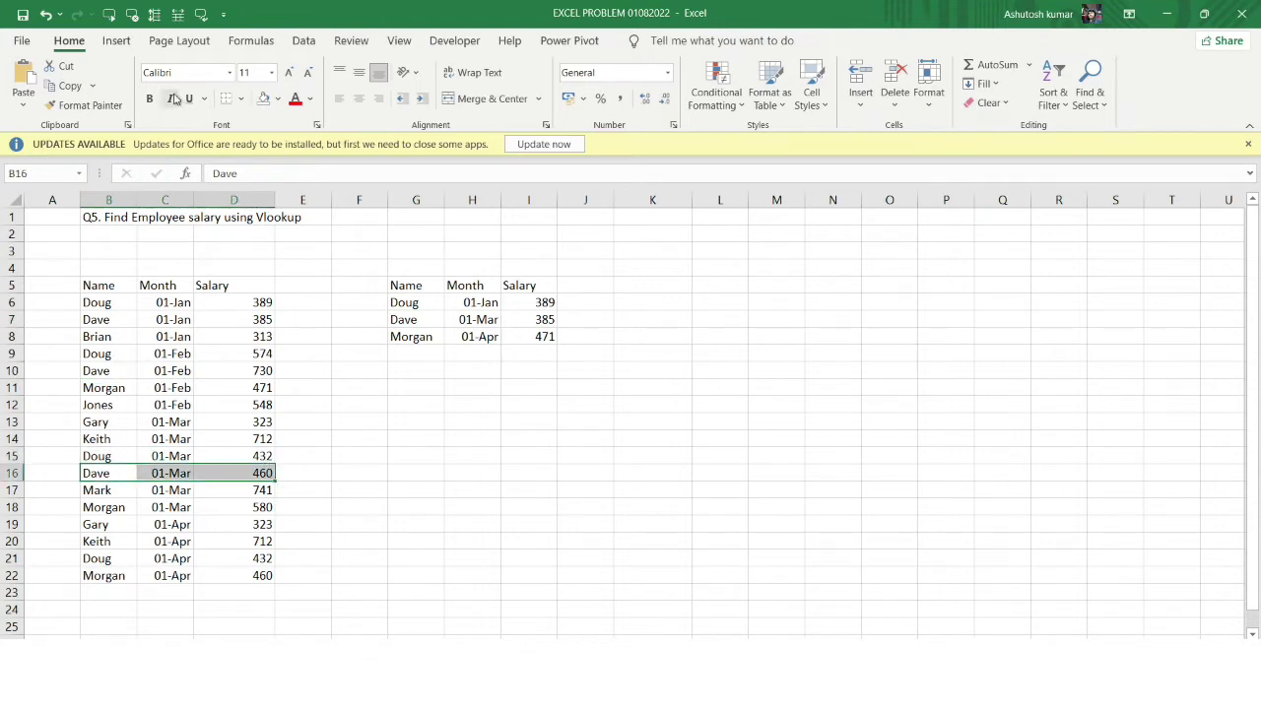
Step: Shade Dave's 01-Mar row light gold and inspect Dave's lookup formula
{"action": "left_click", "coordinate": [278, 99]}
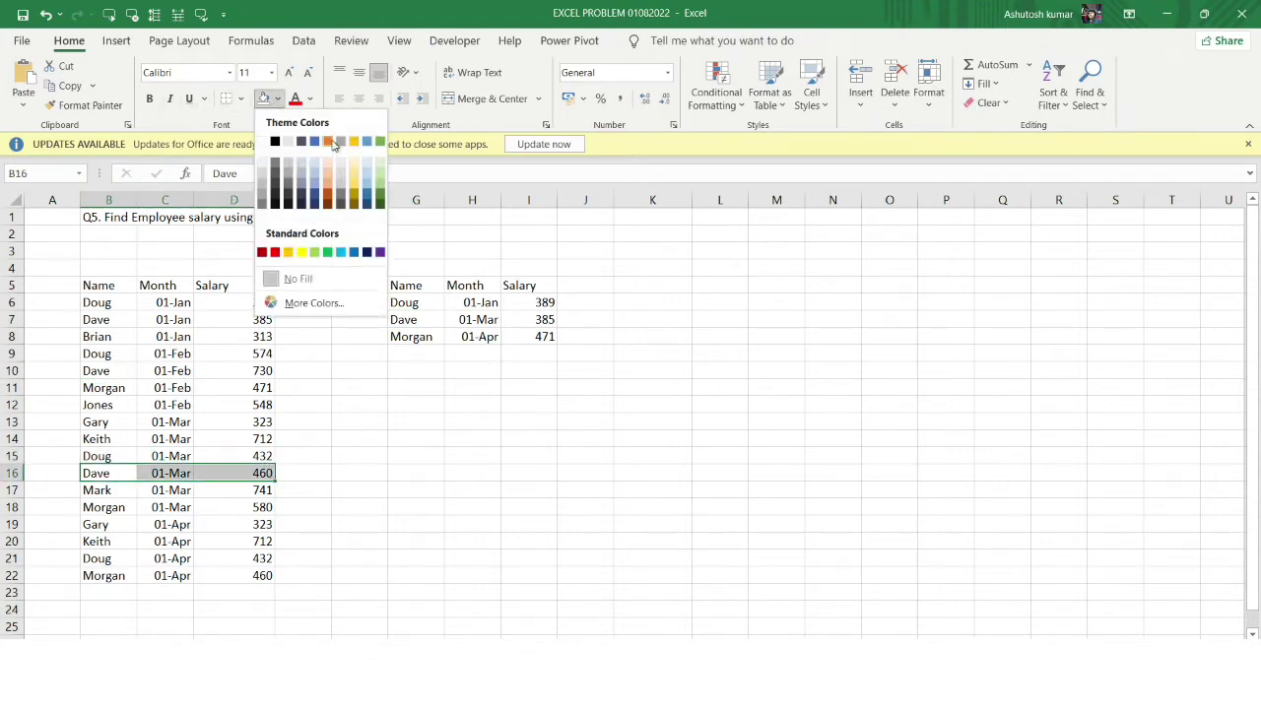
{"action": "left_click", "coordinate": [354, 162]}
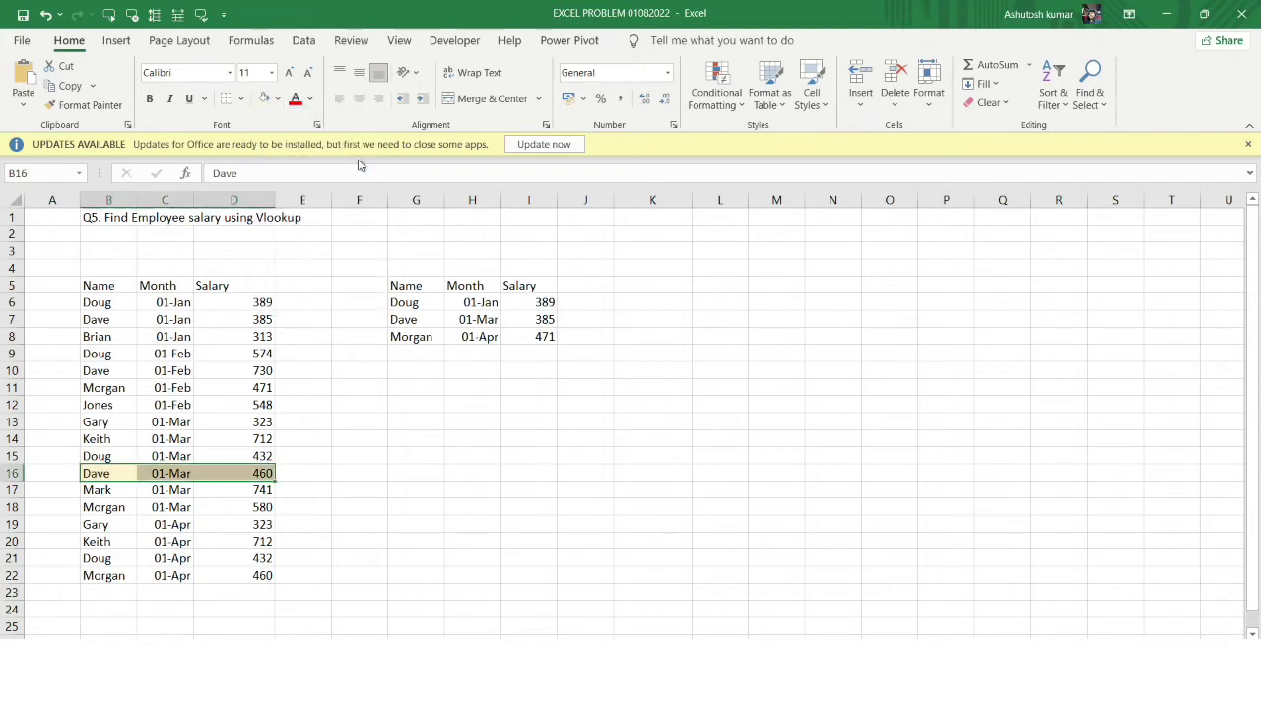
{"action": "left_click", "coordinate": [392, 451]}
{"action": "left_click", "coordinate": [534, 321]}
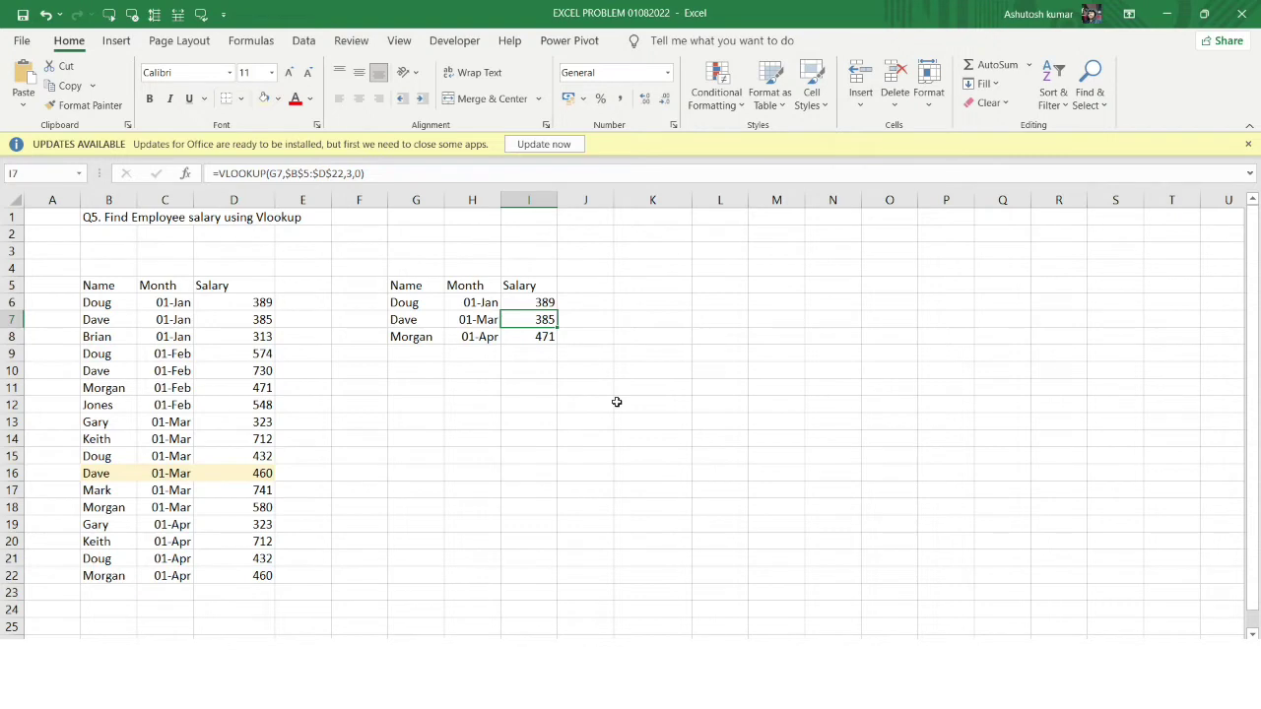
{"action": "left_click", "coordinate": [406, 334]}
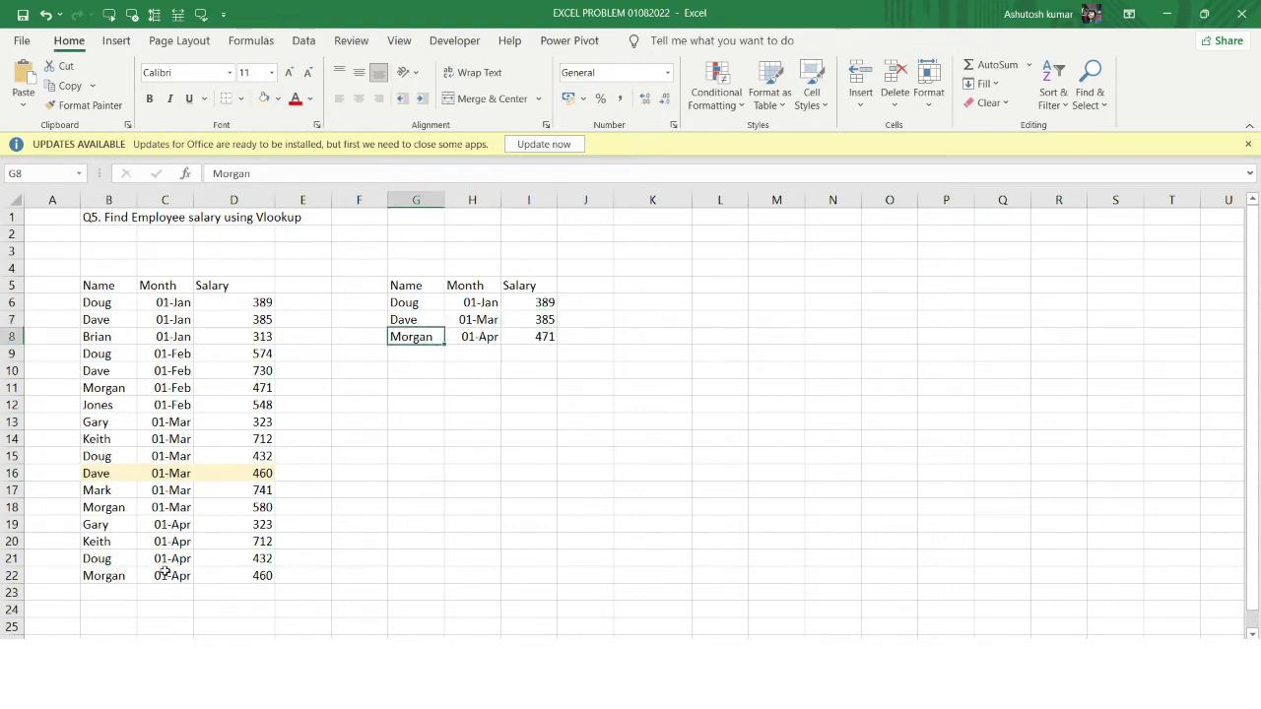
Step: Shade Morgan's 01-Apr row B22:D22 light yellow and review the lookup results
{"action": "left_click_drag", "start_coordinate": [85, 577], "coordinate": [233, 585]}
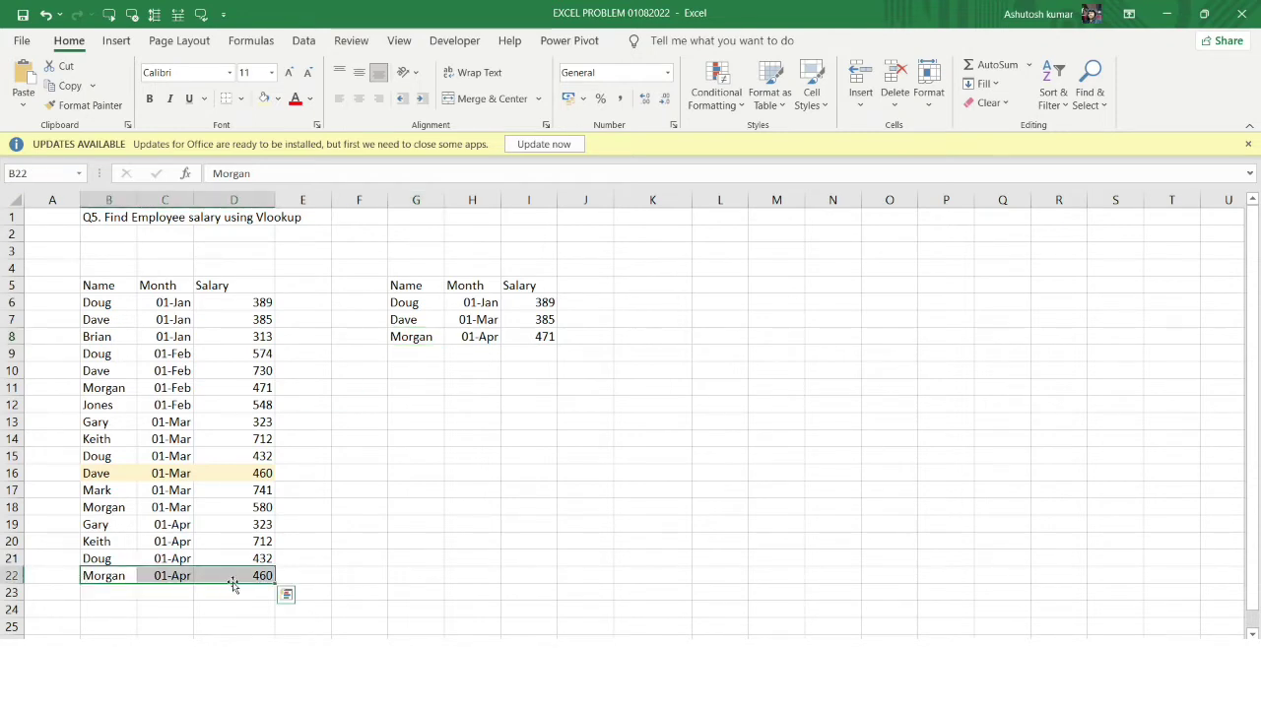
{"action": "left_click", "coordinate": [263, 97]}
{"action": "left_click", "coordinate": [403, 405]}
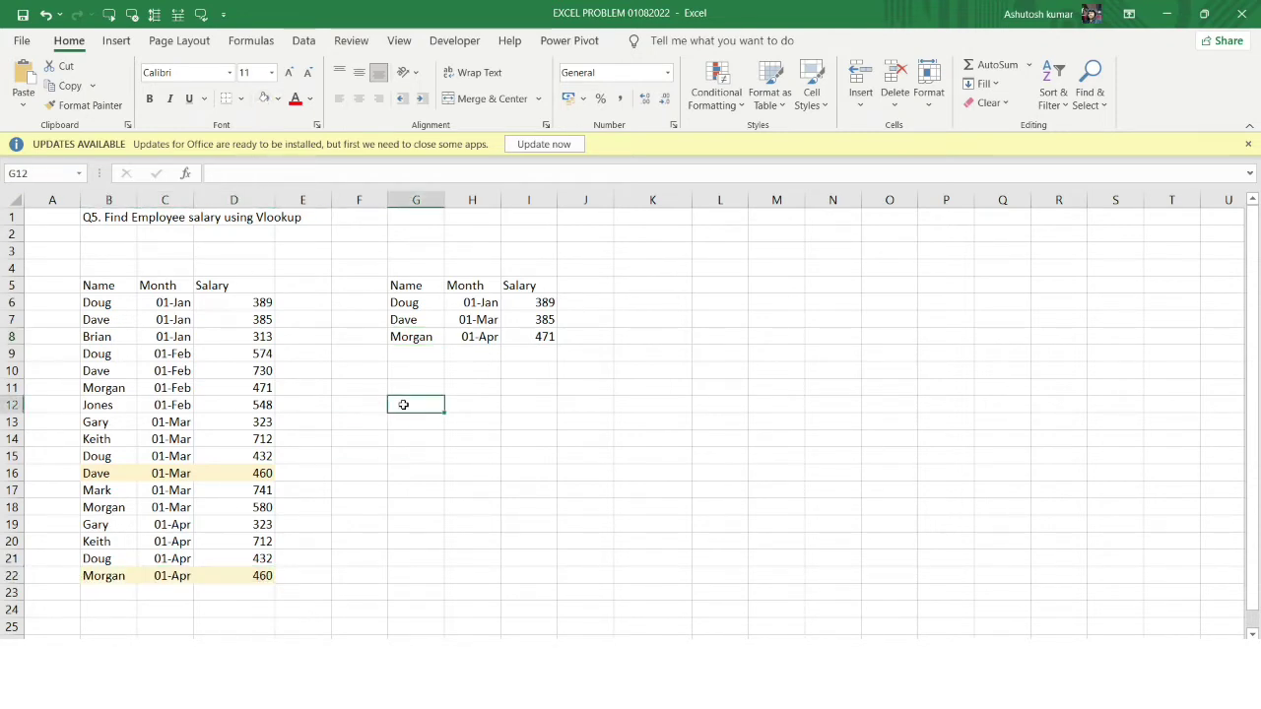
{"action": "left_click", "coordinate": [415, 337]}
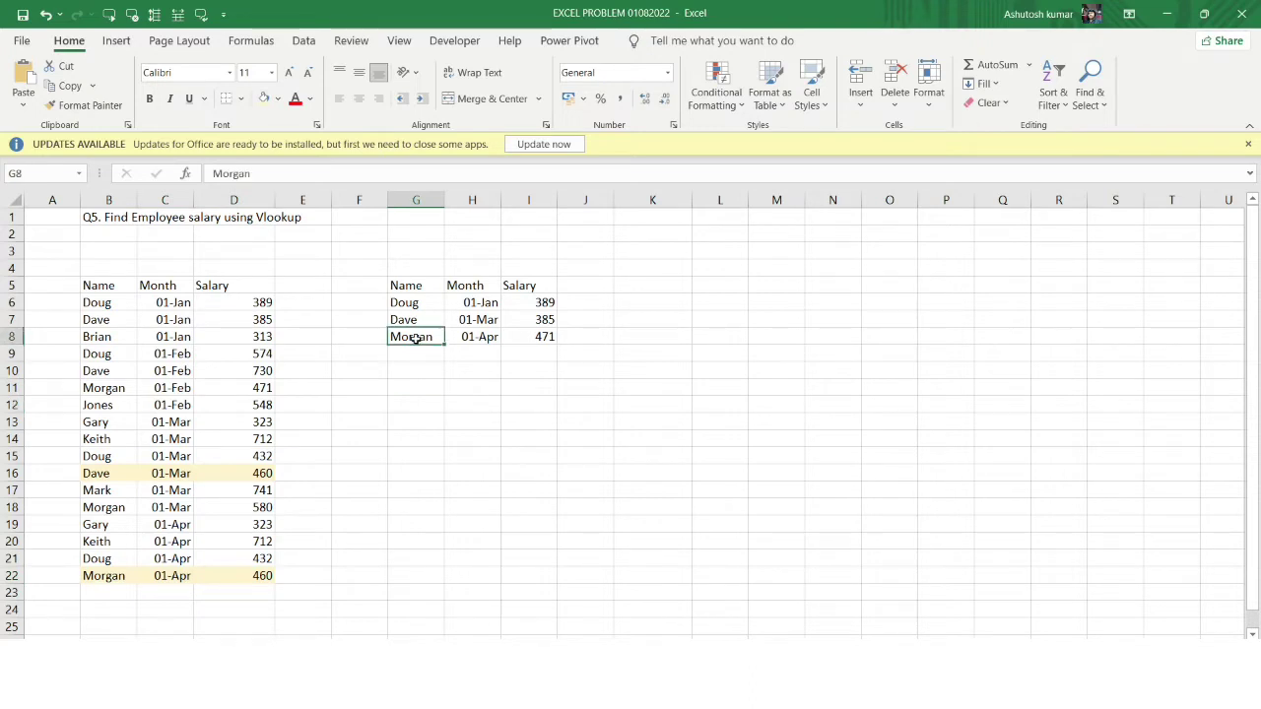
{"action": "left_click", "coordinate": [468, 337]}
{"action": "left_click", "coordinate": [551, 315]}
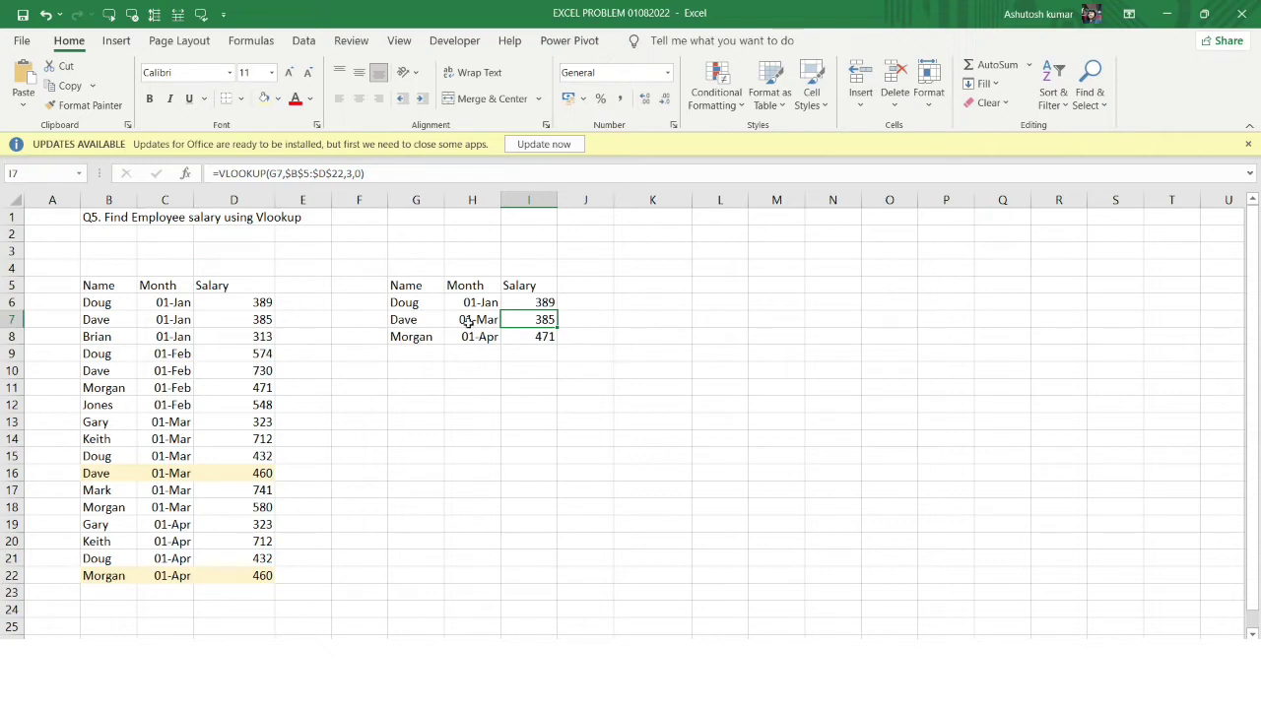
{"action": "left_click_drag", "start_coordinate": [116, 284], "coordinate": [233, 576]}
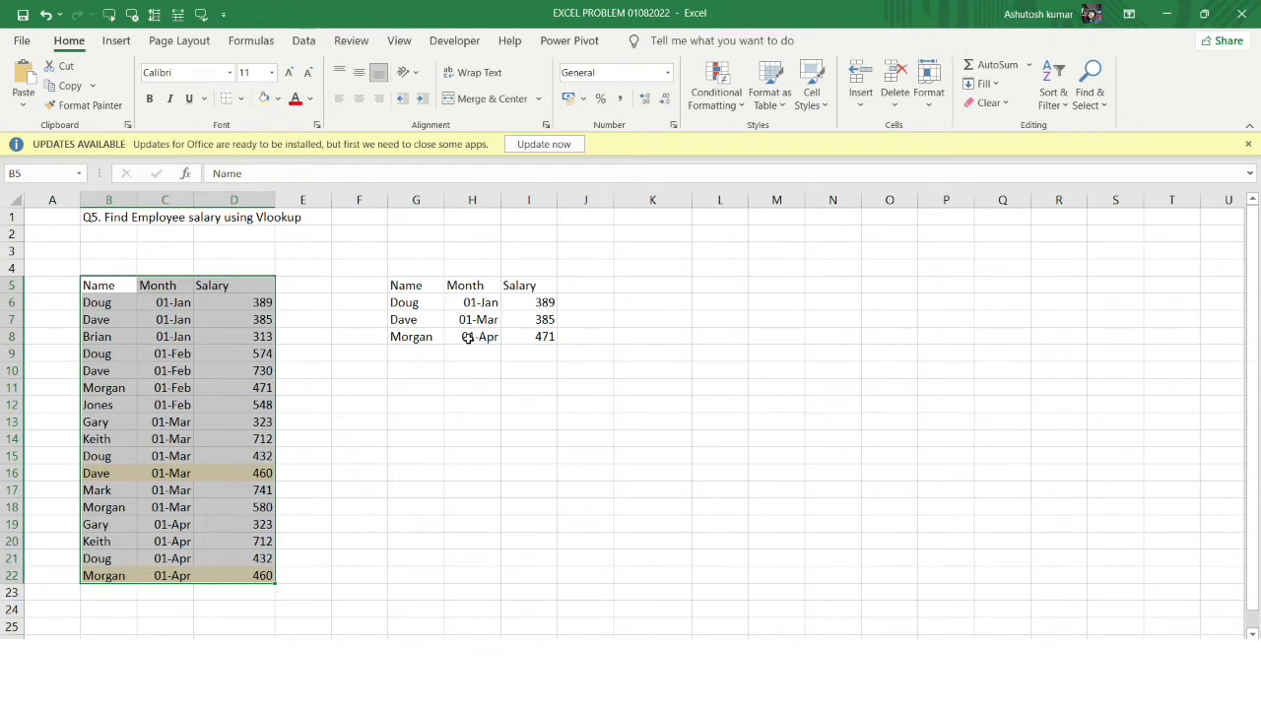
{"action": "left_click", "coordinate": [392, 449]}
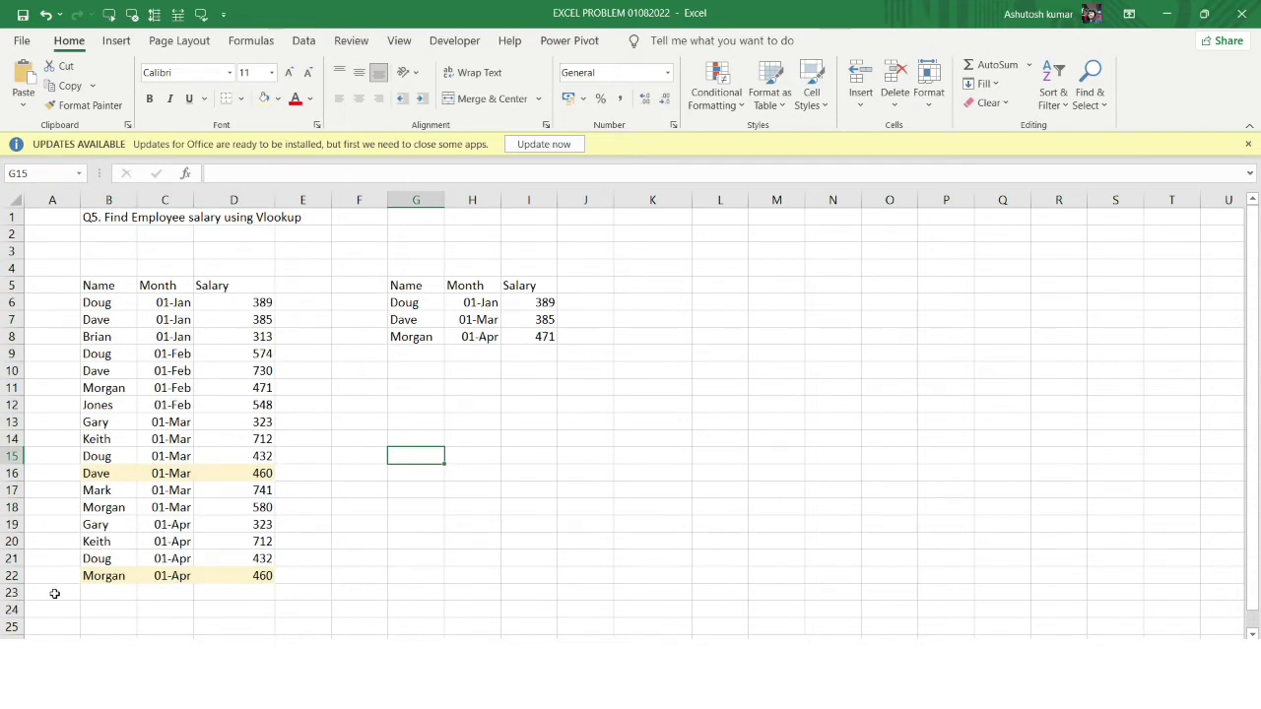
{"action": "left_click", "coordinate": [455, 419]}
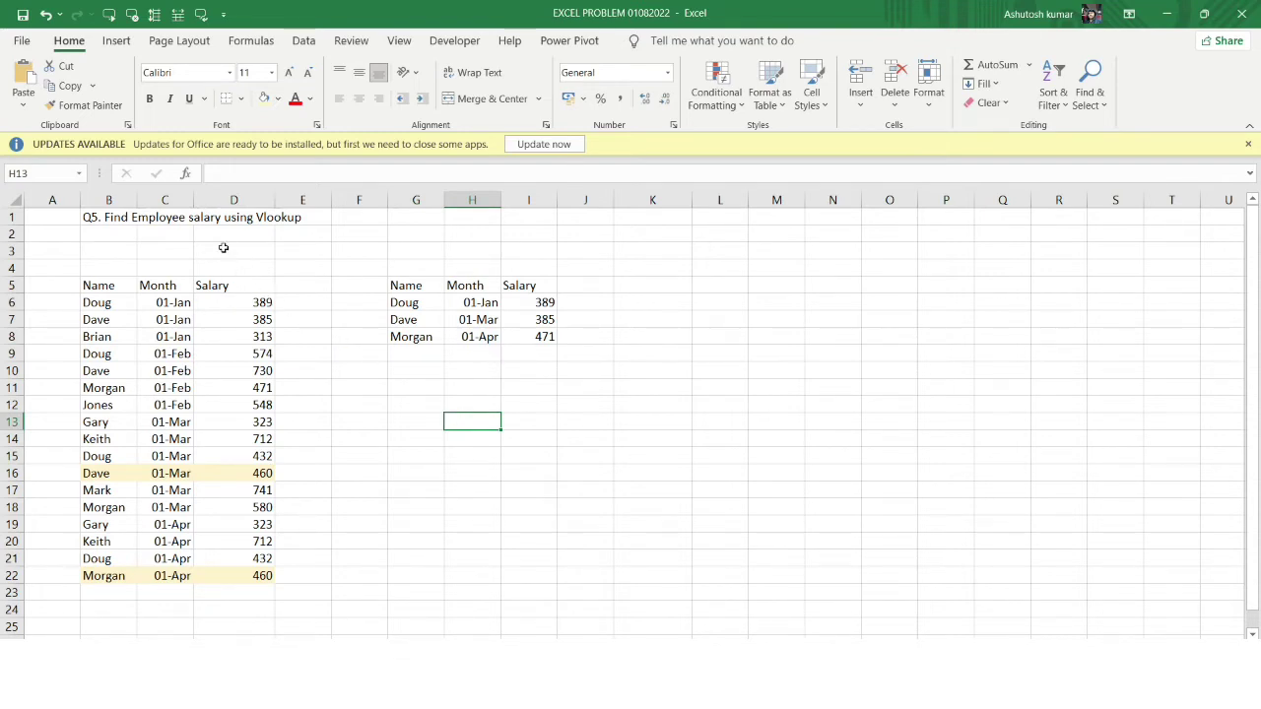
{"action": "left_click", "coordinate": [234, 200]}
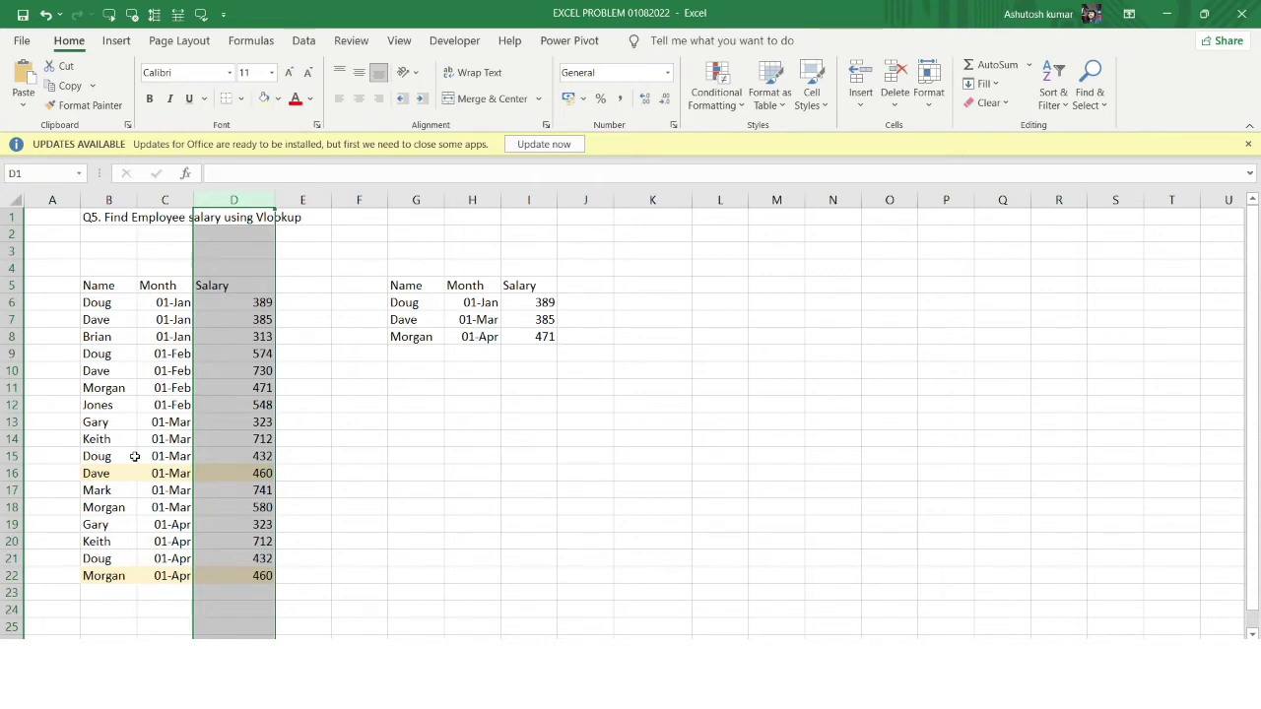
Step: Insert a column before Salary, head it Key in D5, and begin a formula below
{"action": "right_click", "coordinate": [217, 202]}
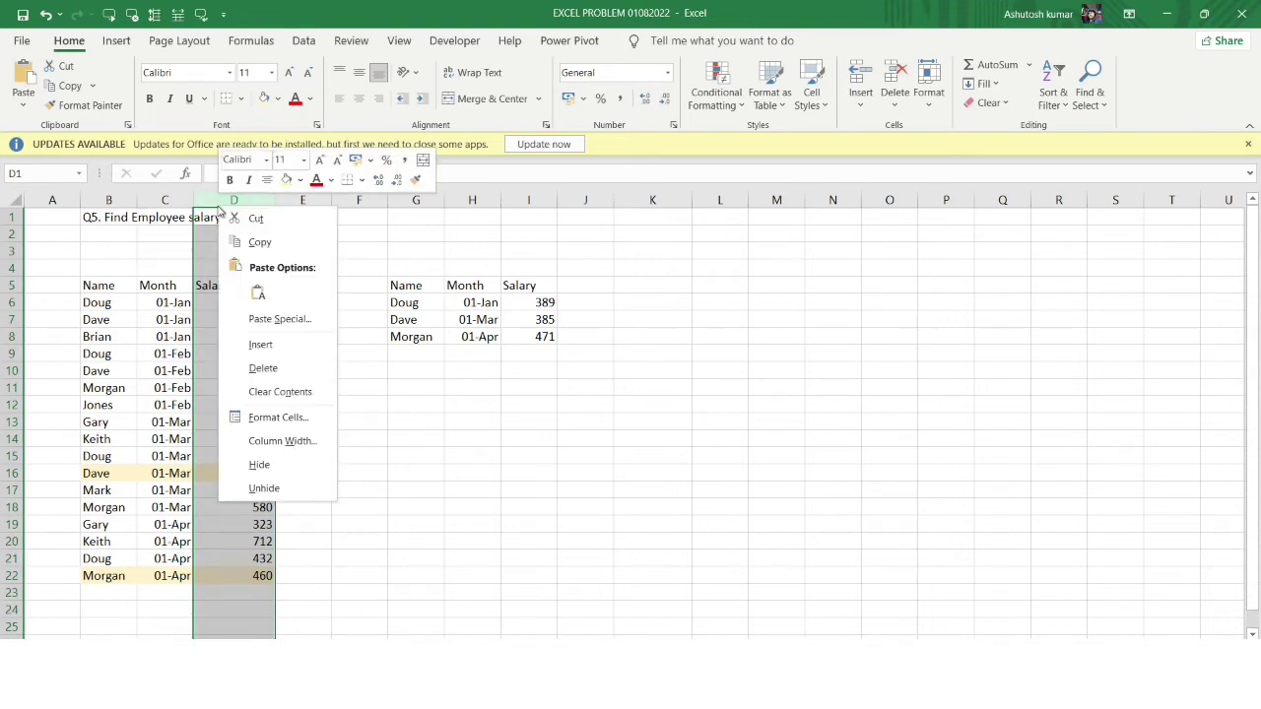
{"action": "left_click", "coordinate": [299, 352]}
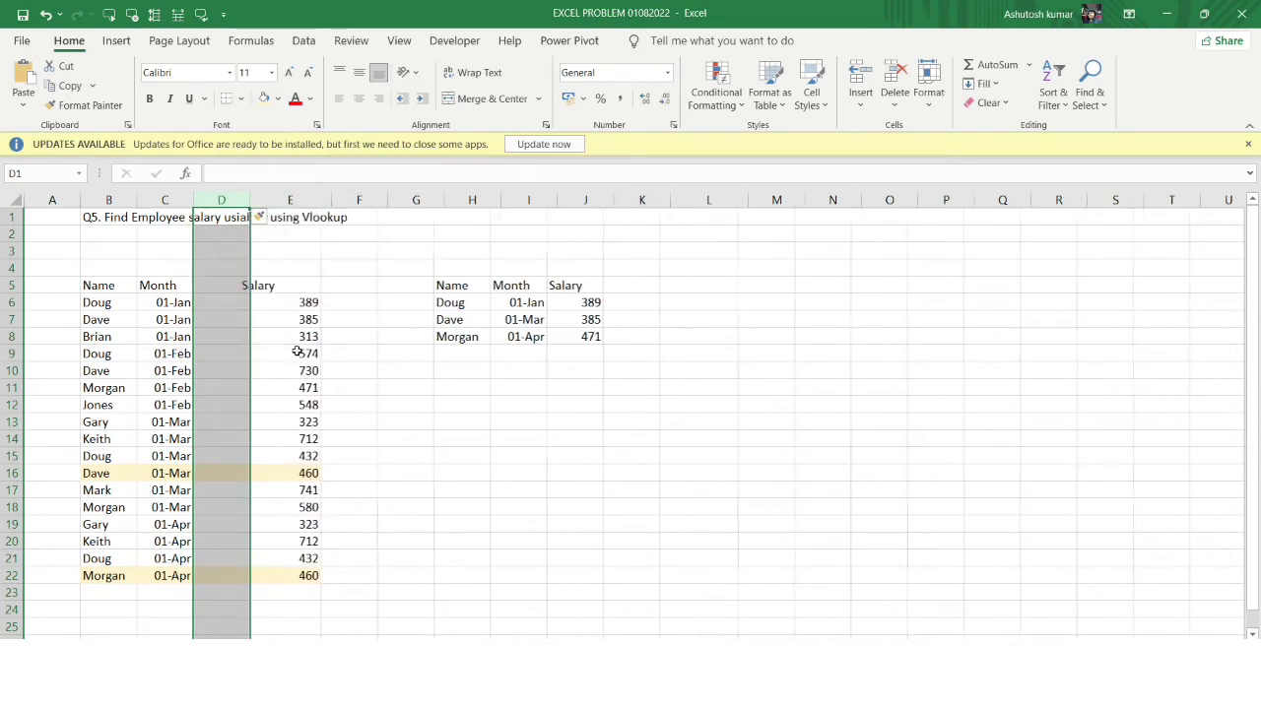
{"action": "left_click", "coordinate": [207, 284]}
{"action": "type", "text": "K"}
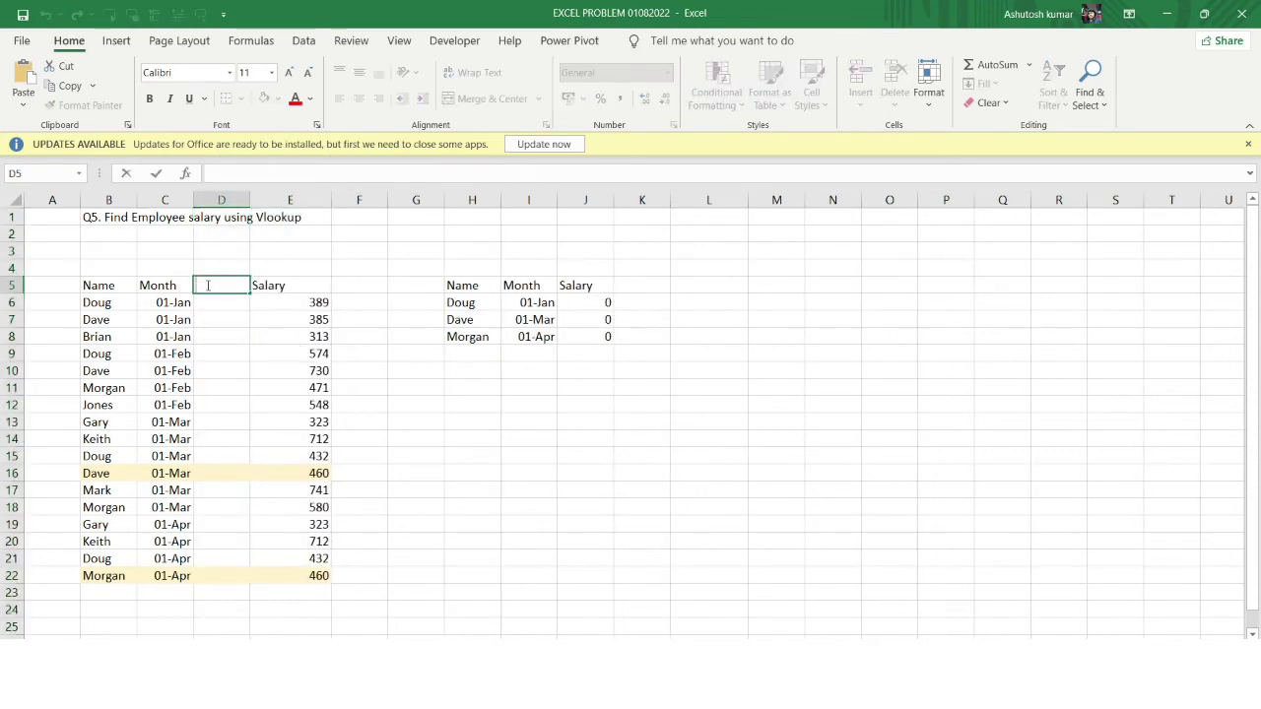
{"action": "key", "text": "Caps_Lock"}
{"action": "key", "text": "Caps_Lock"}
{"action": "type", "text": "ey"}
{"action": "key", "text": "Return"}
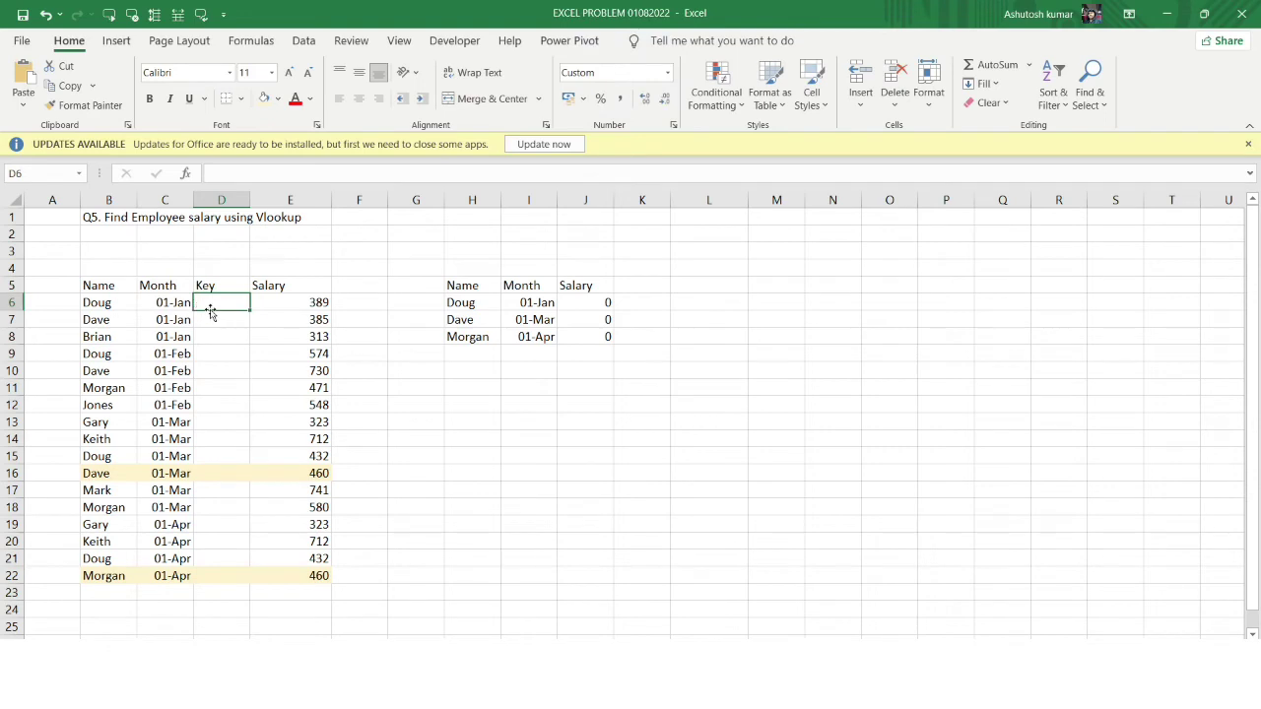
{"action": "type", "text": "="}
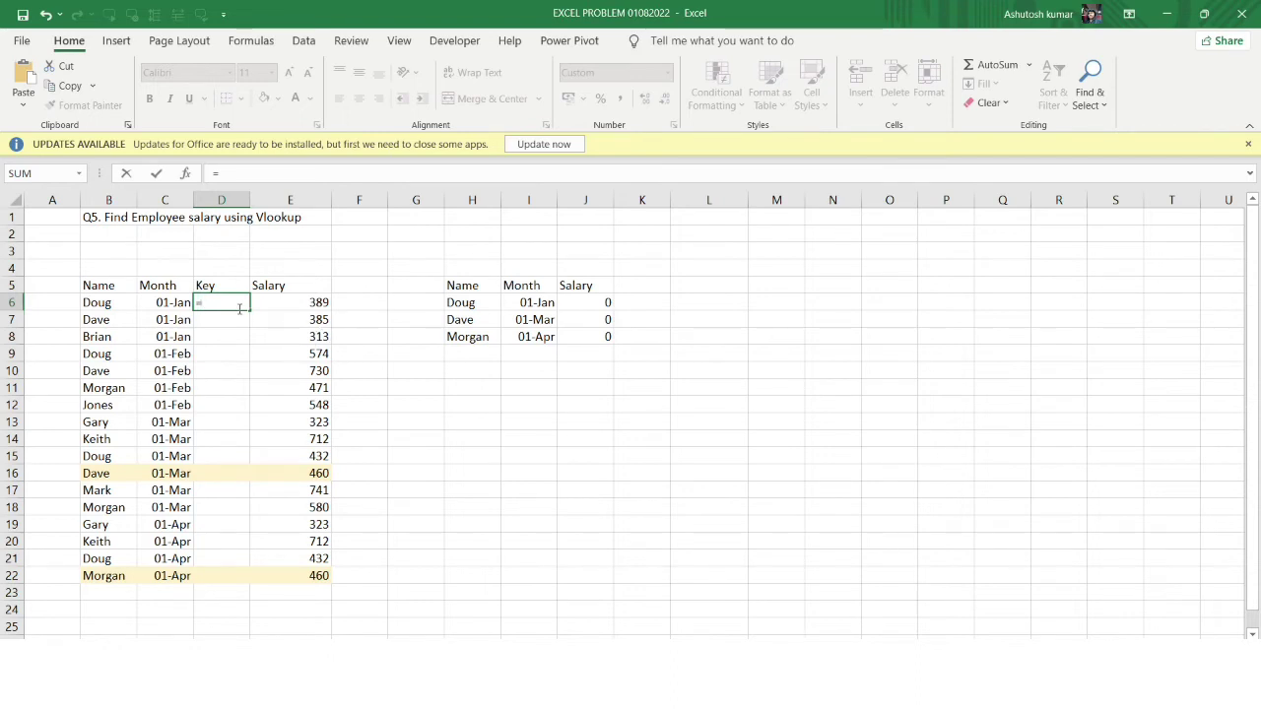
Step: Enter =CONCATENATE(B6,C6) in D6 to build the first key
{"action": "type", "text": "concatenate("}
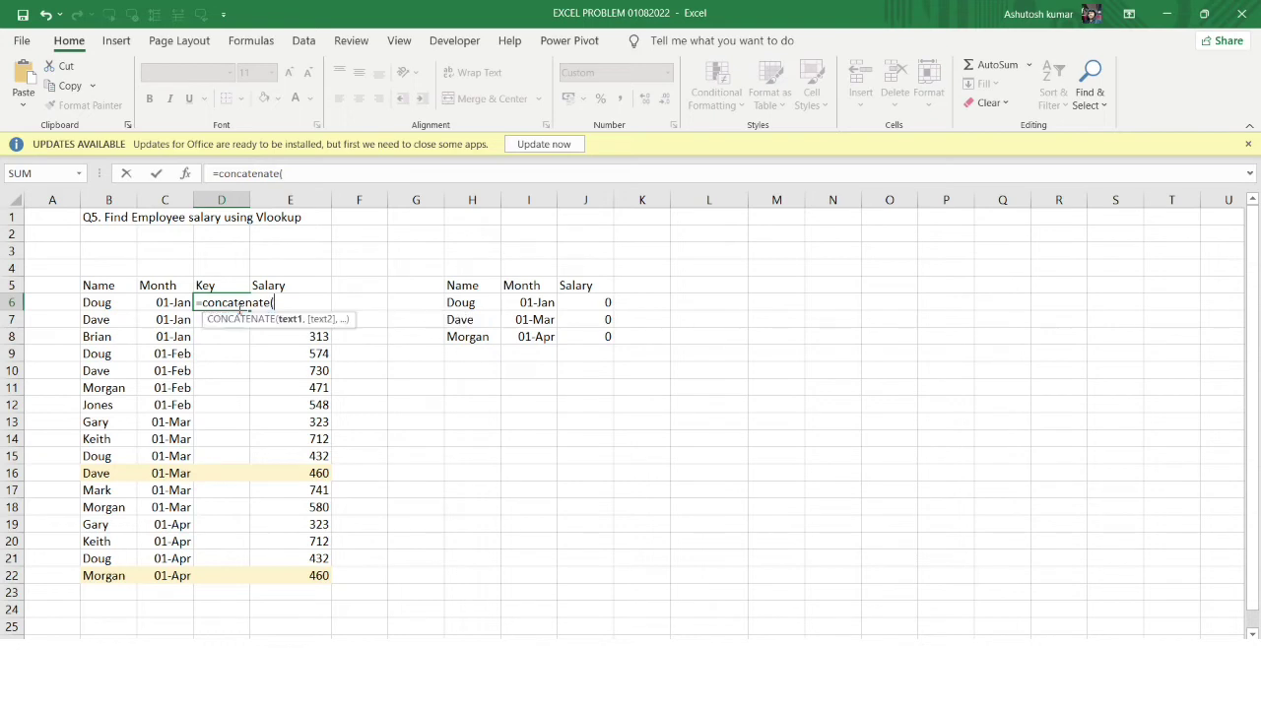
{"action": "left_click", "coordinate": [93, 305]}
{"action": "type", "text": ","}
{"action": "left_click", "coordinate": [153, 306]}
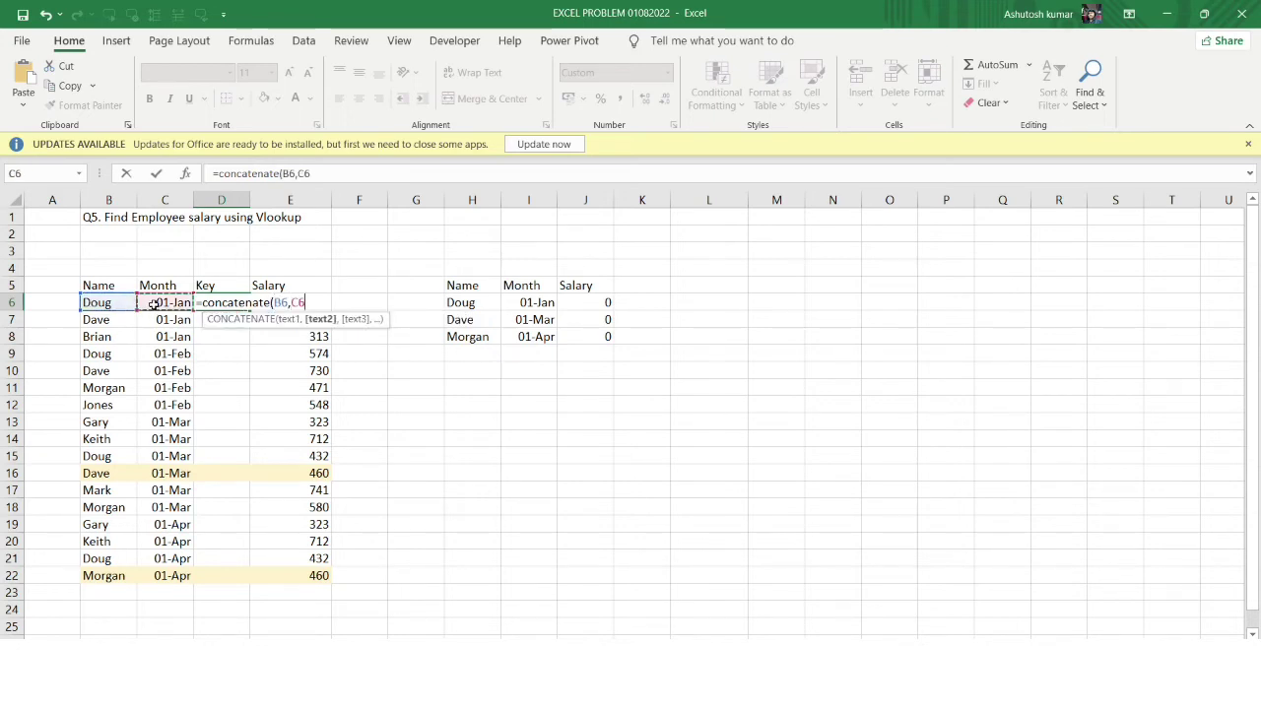
{"action": "key", "text": "Return"}
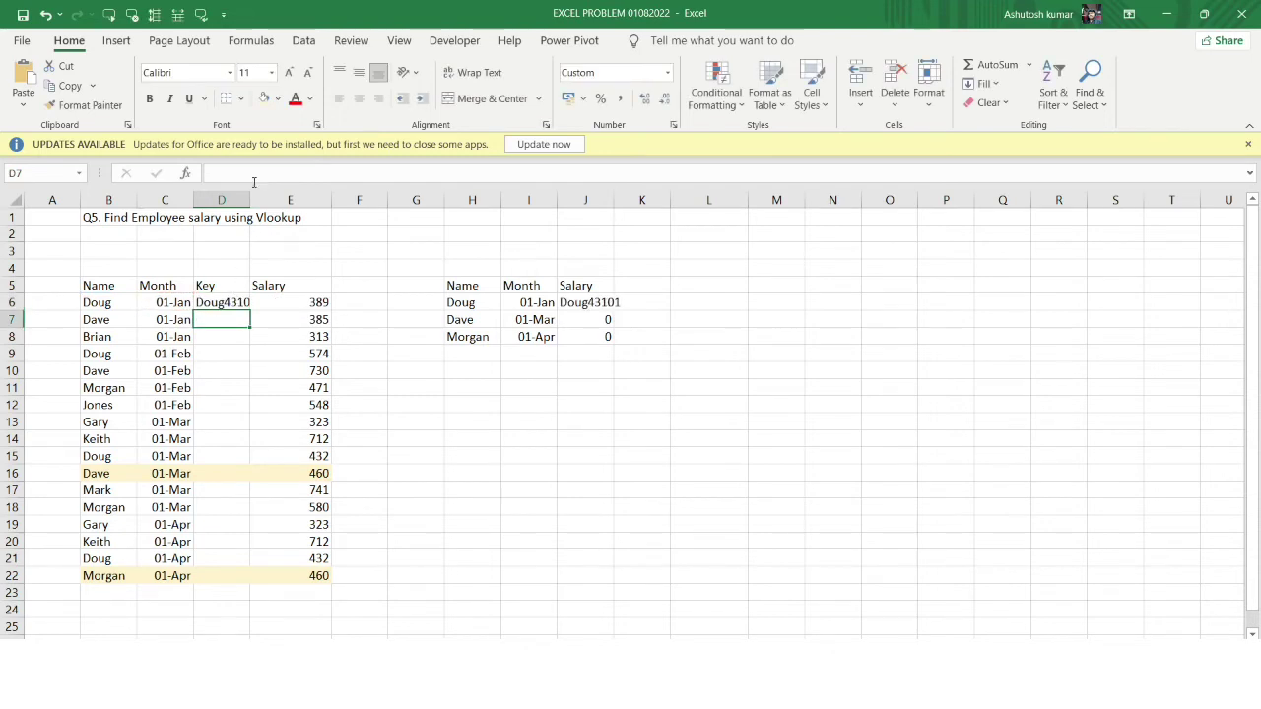
Step: Widen column D and fill the key formula down D6:D22, checking copied rows
{"action": "left_click_drag", "start_coordinate": [248, 200], "coordinate": [259, 200]}
{"action": "left_click", "coordinate": [252, 299]}
{"action": "left_click", "coordinate": [260, 575]}
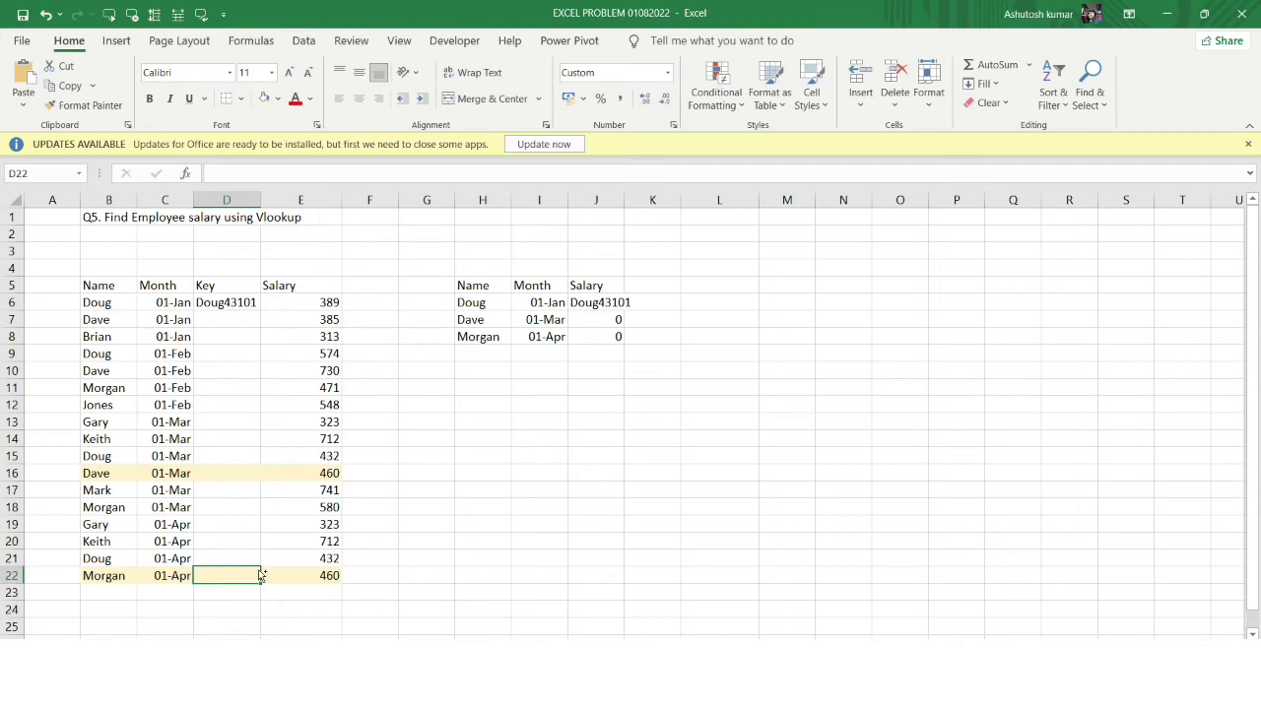
{"action": "key", "text": "ctrl+shift+Up"}
{"action": "key", "text": "ctrl+d"}
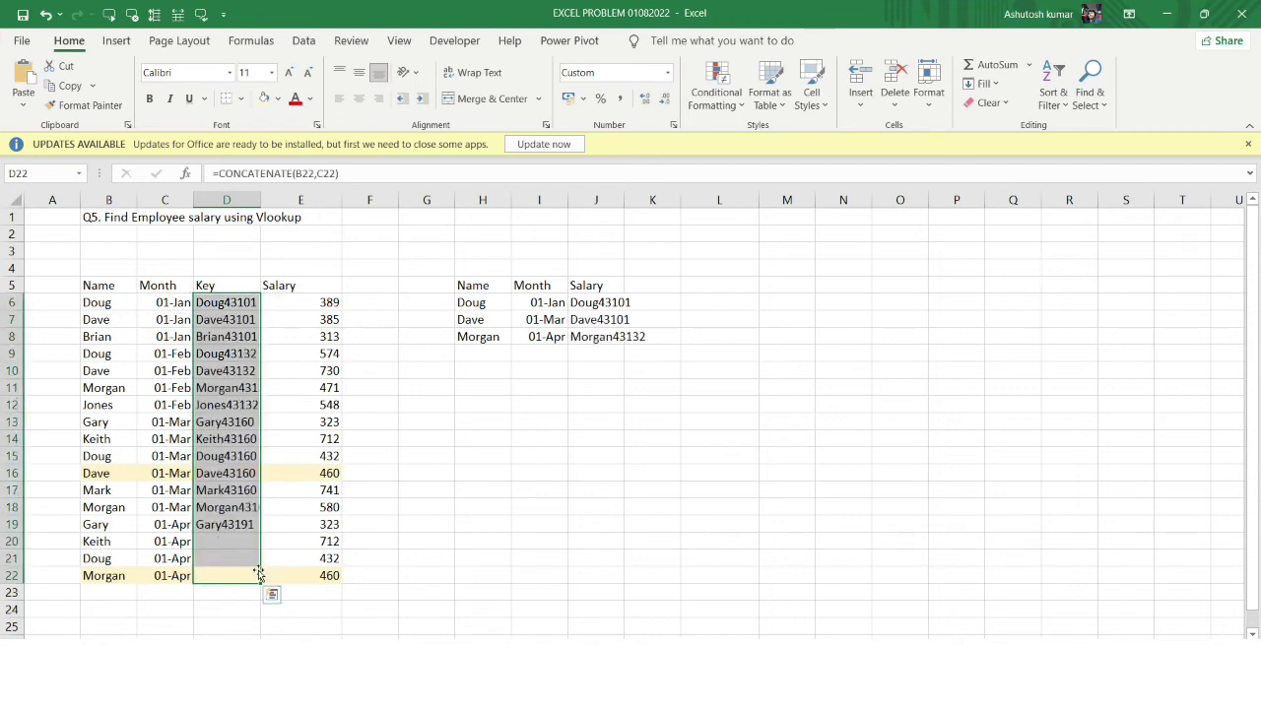
{"action": "left_click", "coordinate": [247, 316]}
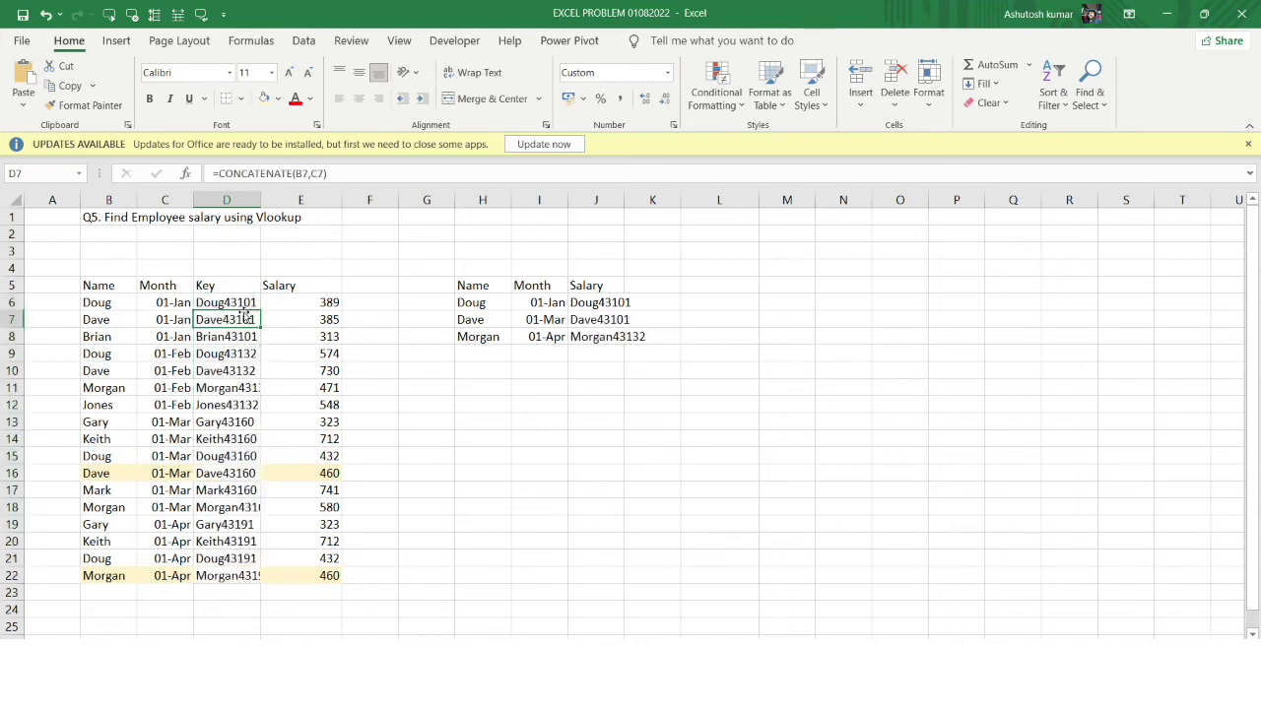
{"action": "left_click", "coordinate": [245, 402]}
{"action": "left_click", "coordinate": [230, 354]}
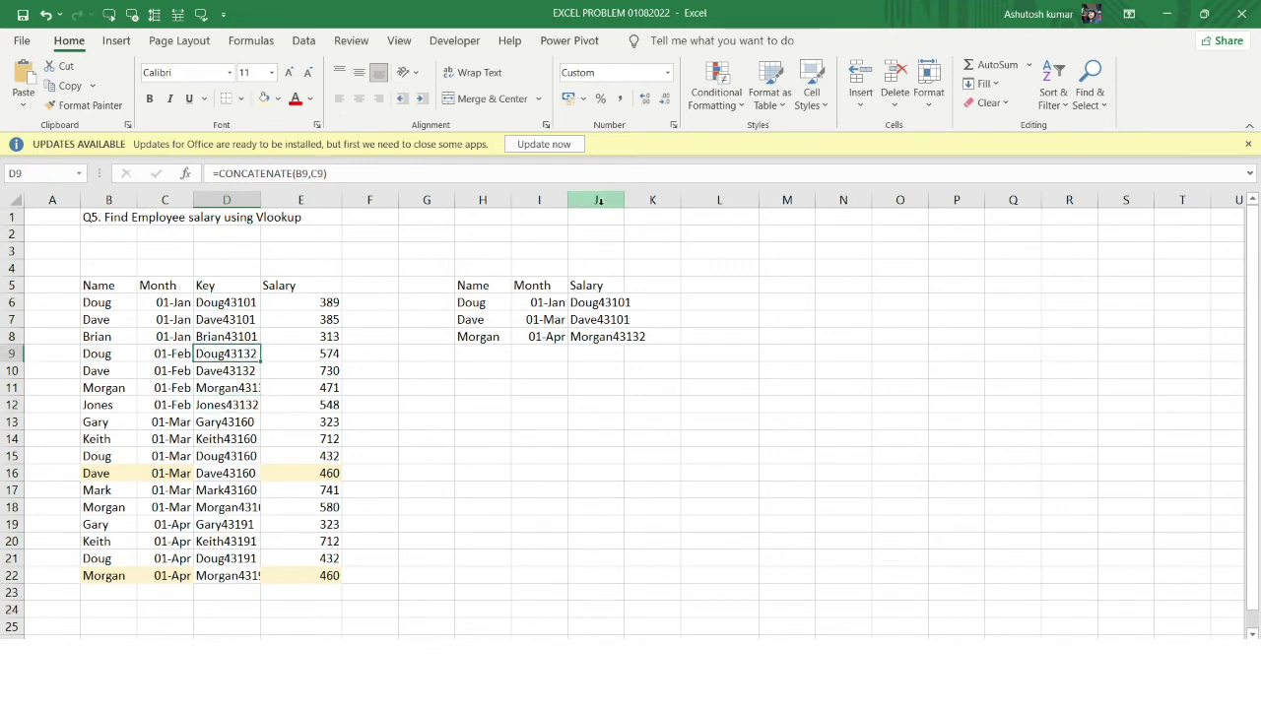
Step: Autofit column J, then delete the lookup table's Salary column
{"action": "left_click_drag", "start_coordinate": [623, 197], "coordinate": [623, 197]}
{"action": "double_click", "coordinate": [623, 197]}
{"action": "left_click", "coordinate": [617, 303]}
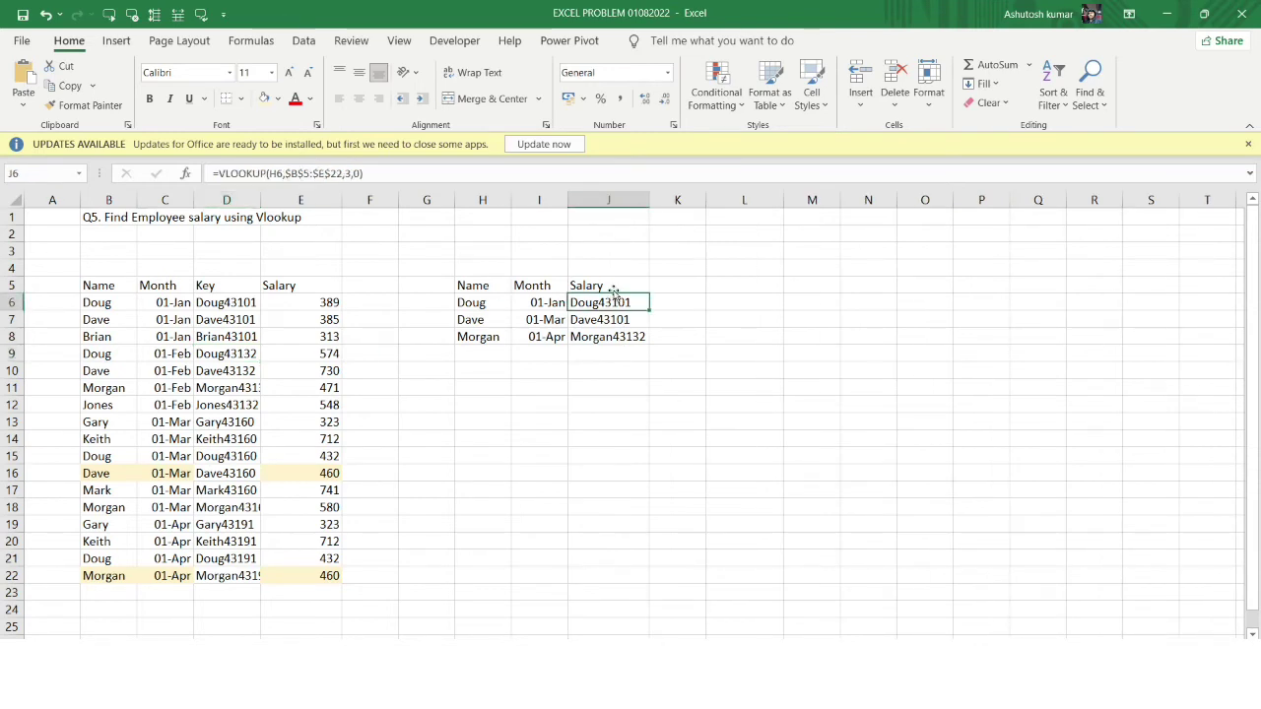
{"action": "left_click", "coordinate": [583, 195]}
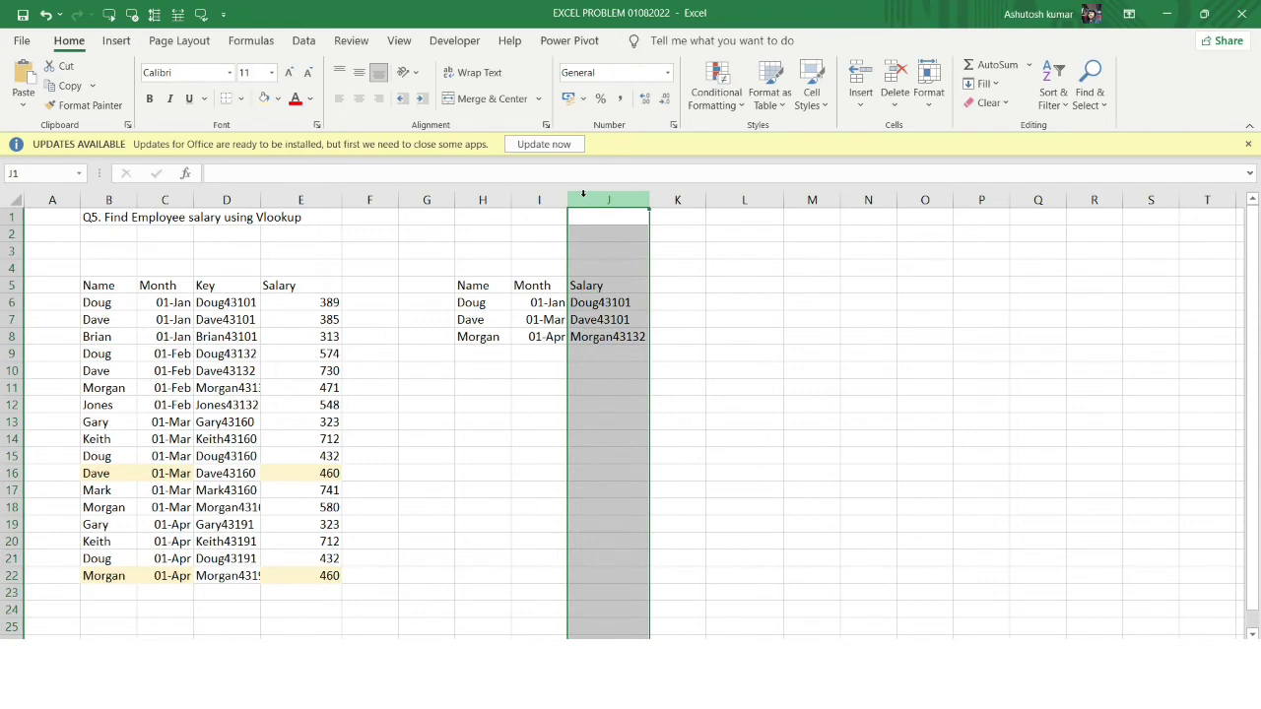
{"action": "key", "text": "ctrl+minus"}
Step: Head J5 Key and enter =CONCATENATE(H6,I6) in J6
{"action": "double_click", "coordinate": [596, 286]}
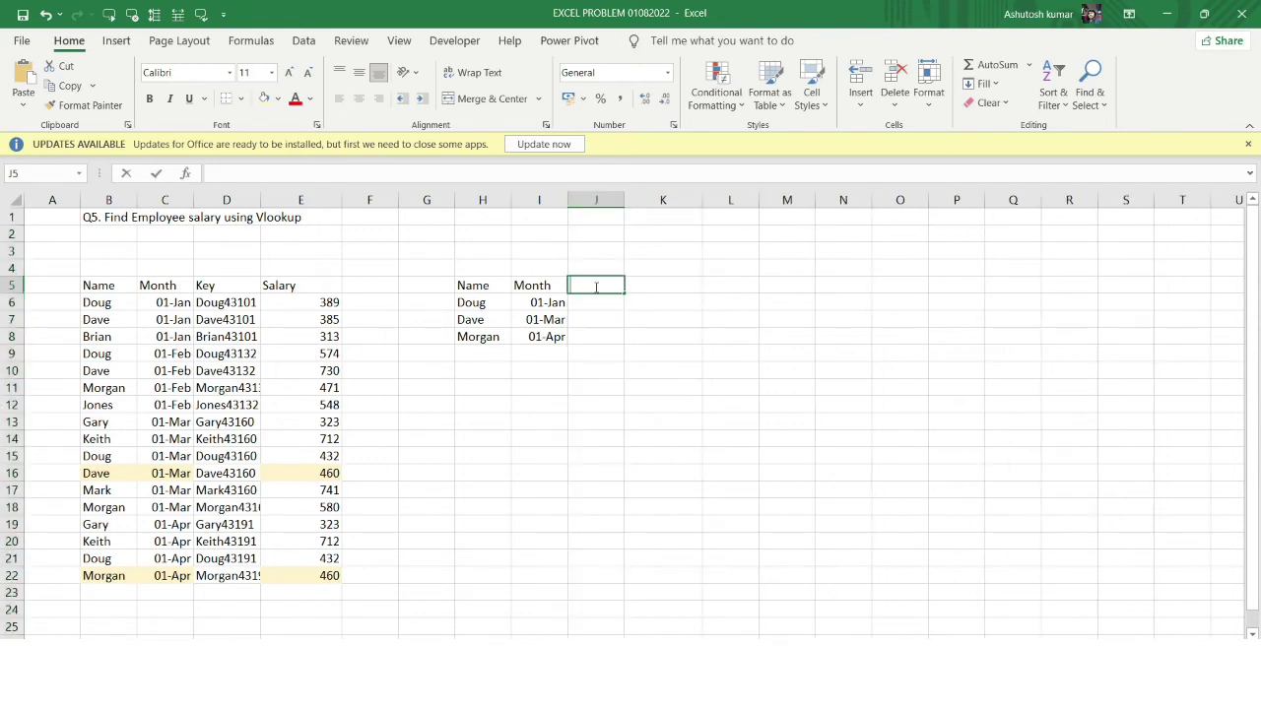
{"action": "type", "text": "K"}
{"action": "key", "text": "Caps_Lock"}
{"action": "type", "text": "ey"}
{"action": "key", "text": "Return"}
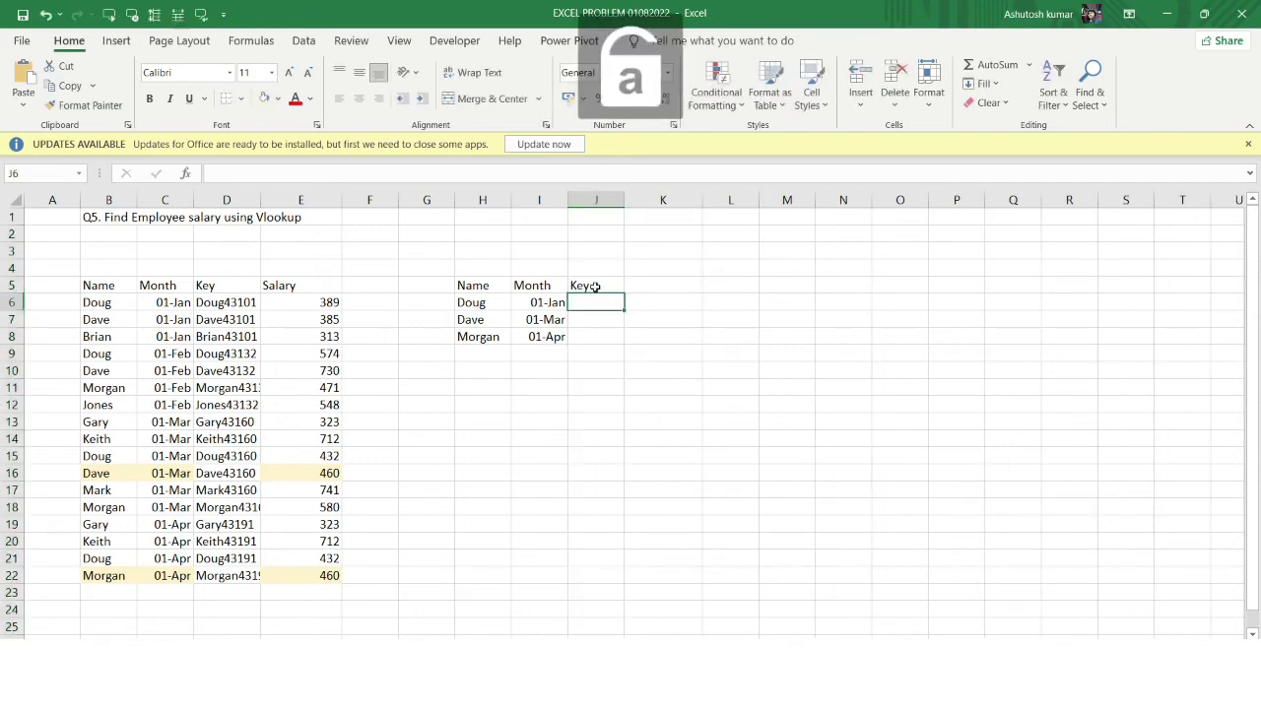
{"action": "type", "text": "="}
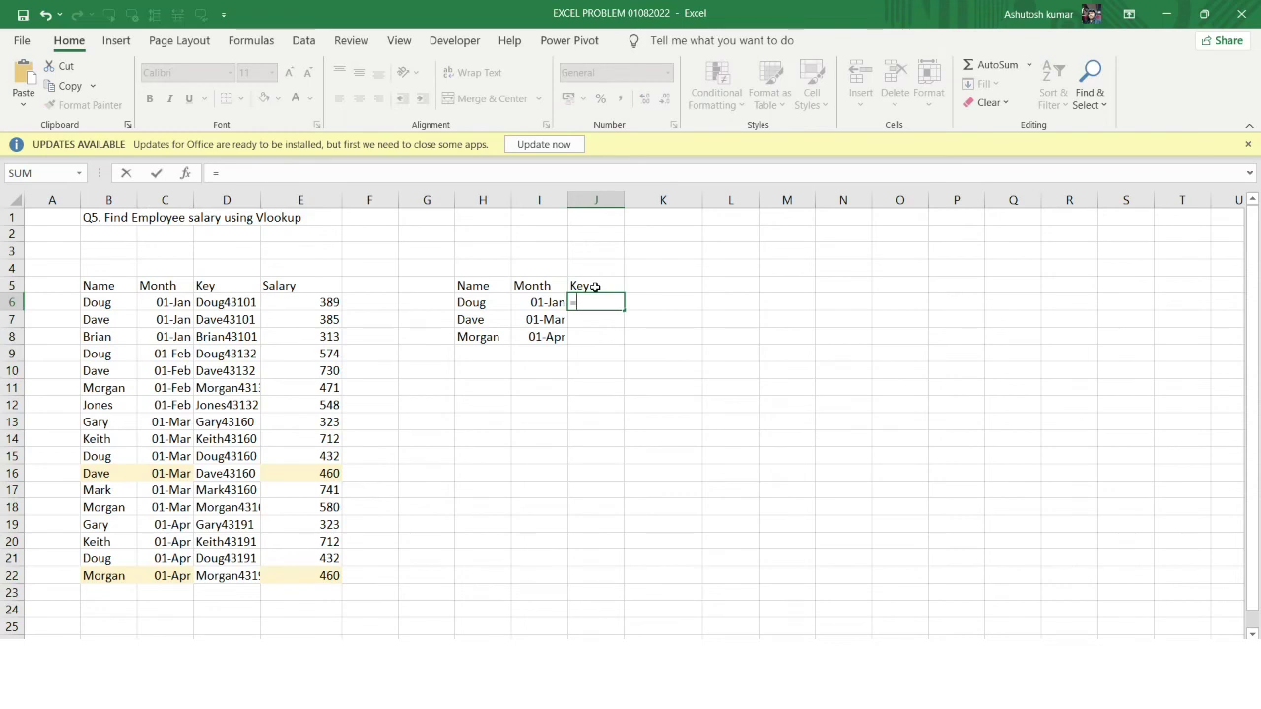
{"action": "type", "text": "concatenate("}
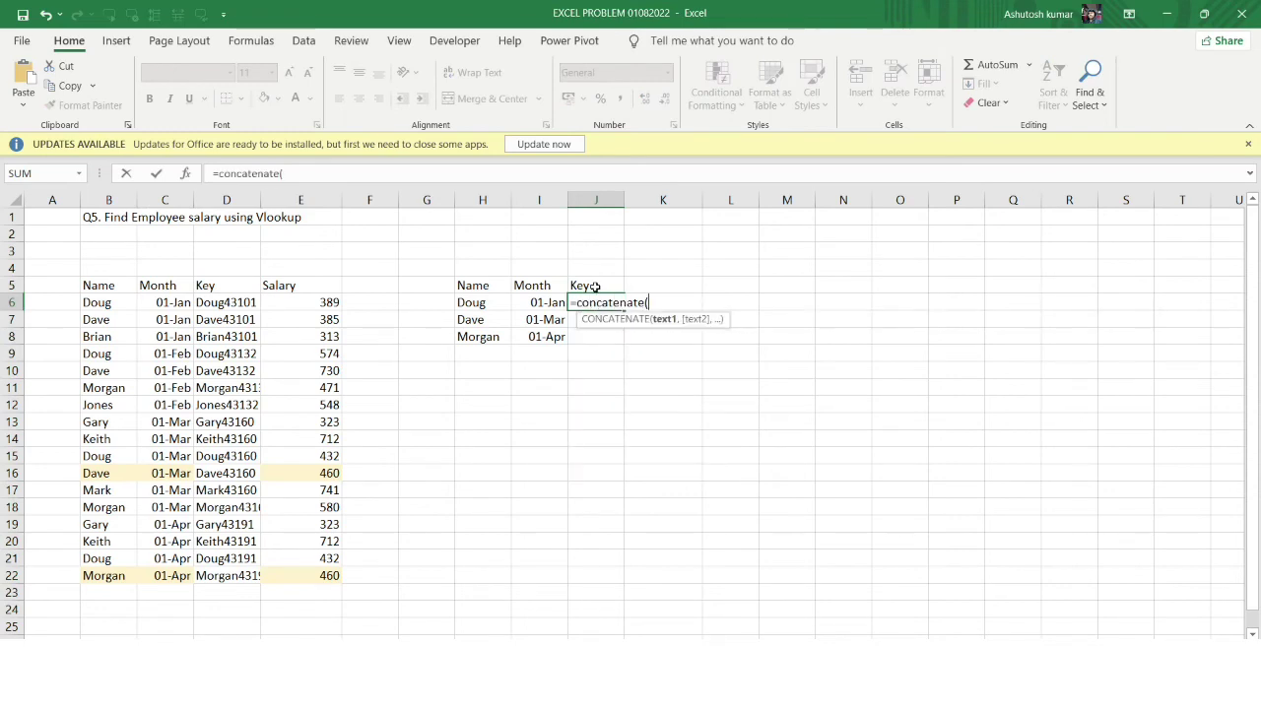
{"action": "left_click", "coordinate": [494, 303]}
{"action": "type", "text": ","}
{"action": "left_click", "coordinate": [551, 300]}
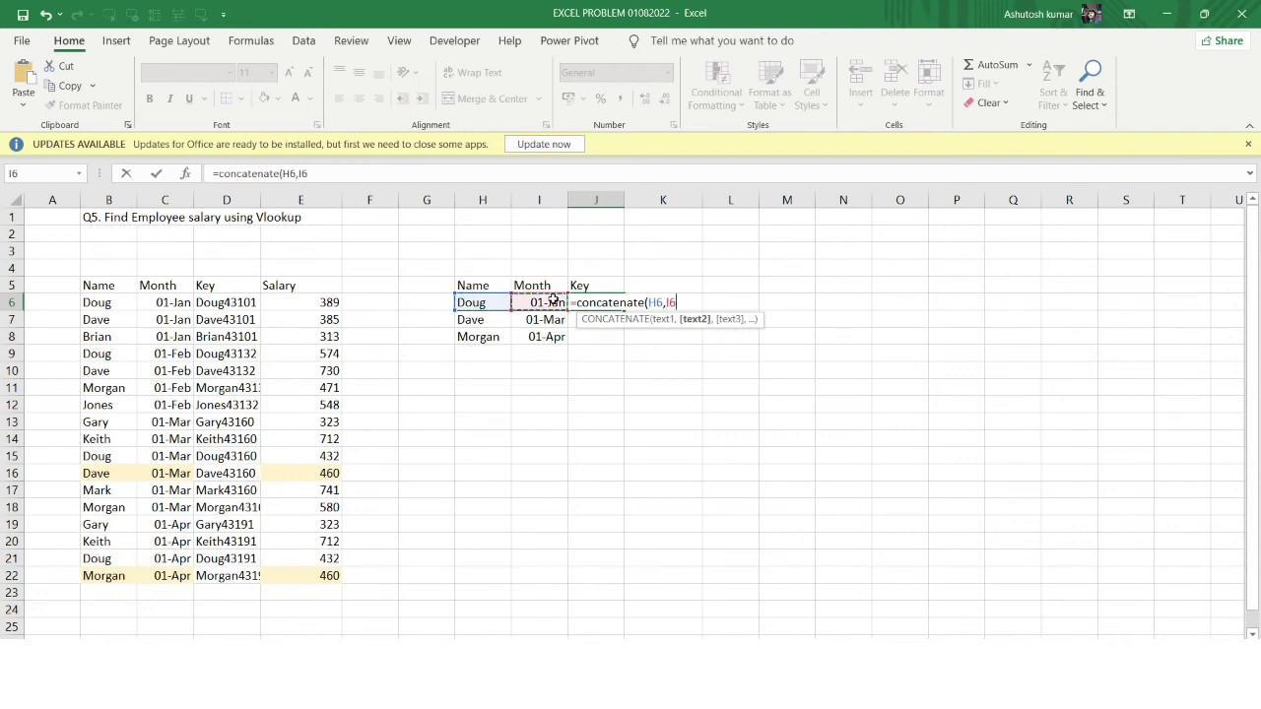
{"action": "key", "text": "Return"}
Step: Fill the key formula down J6:J8 and autofit column J
{"action": "key", "text": "Down"}
{"action": "key", "text": "Down"}
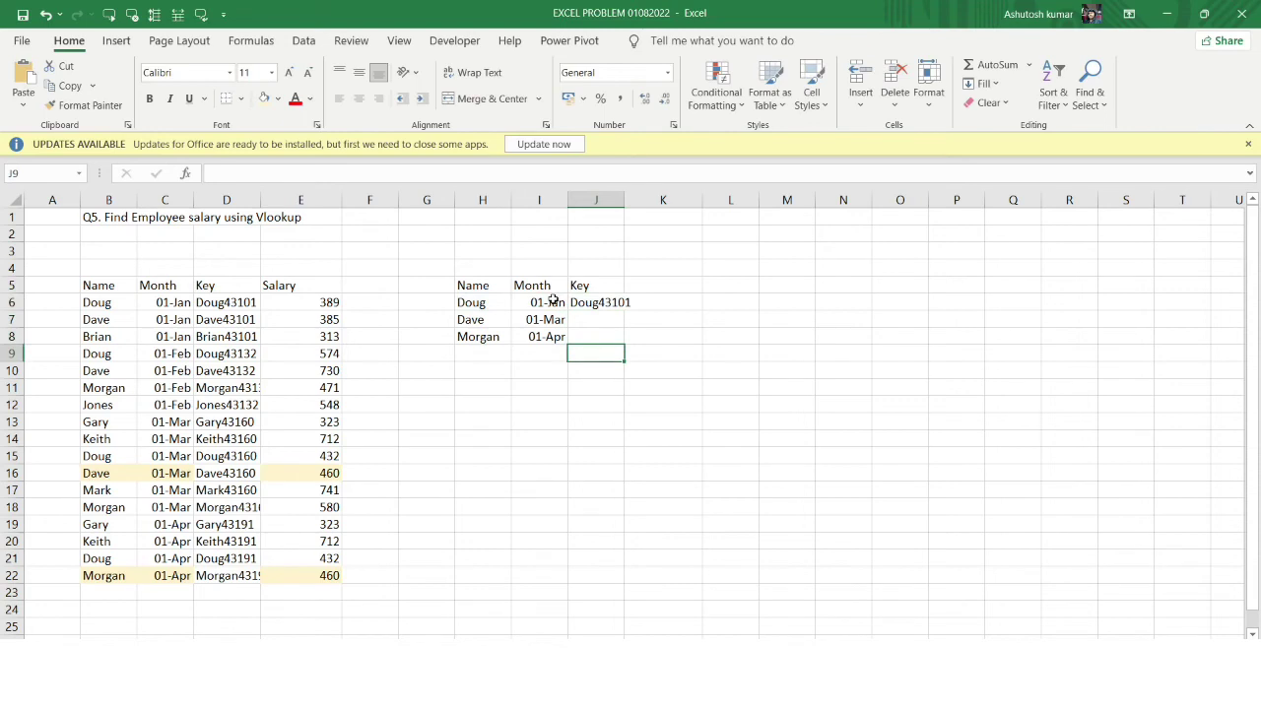
{"action": "key", "text": "Up"}
{"action": "key", "text": "shift+Up"}
{"action": "key", "text": "shift+Up"}
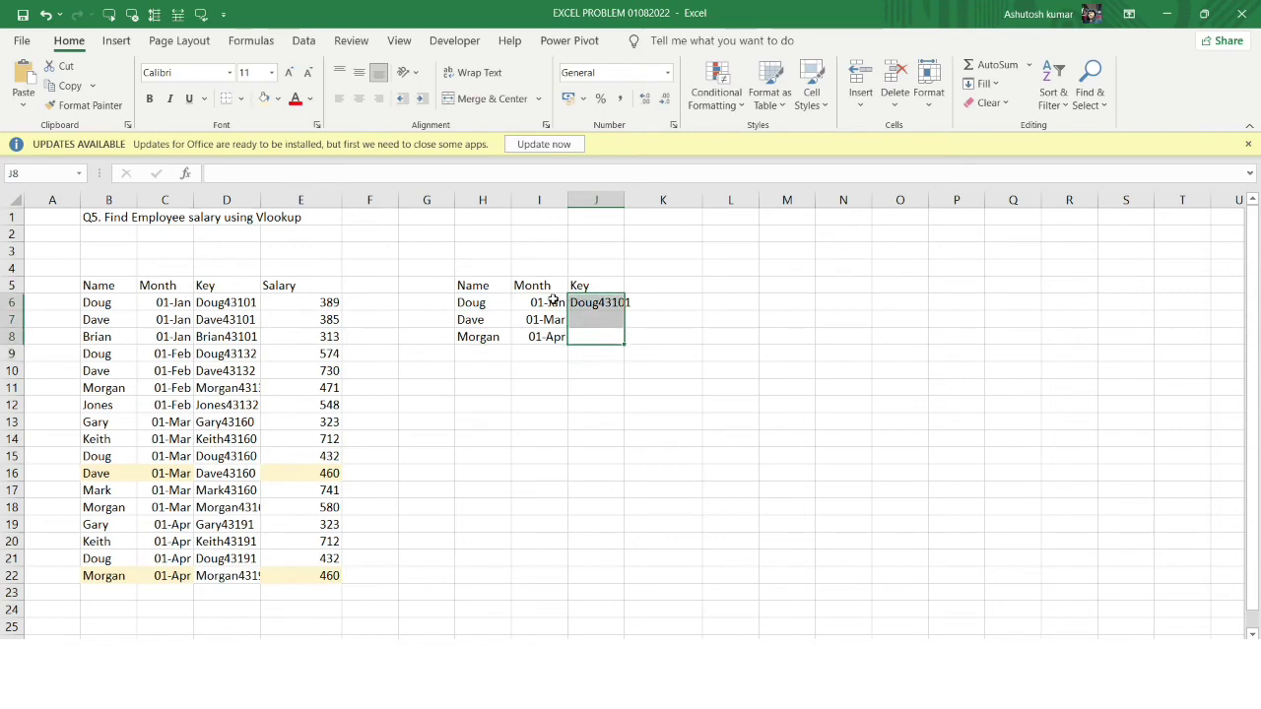
{"action": "key", "text": "ctrl+d"}
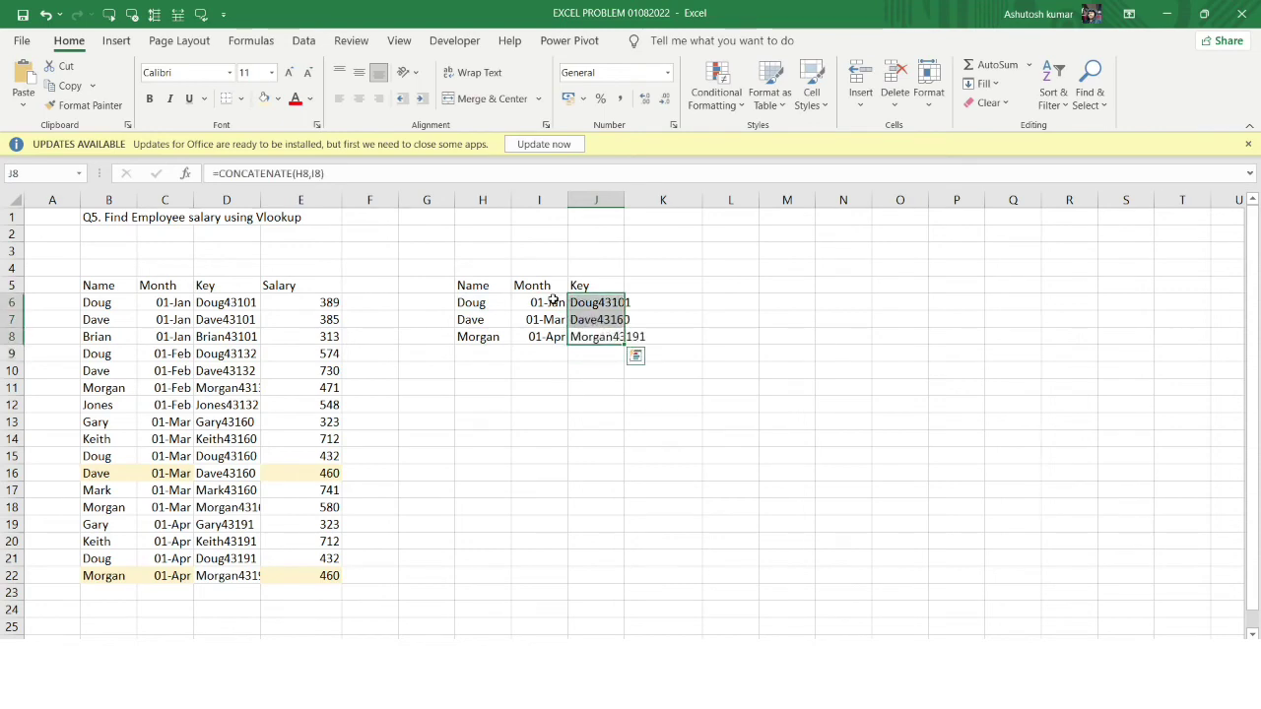
{"action": "double_click", "coordinate": [624, 193]}
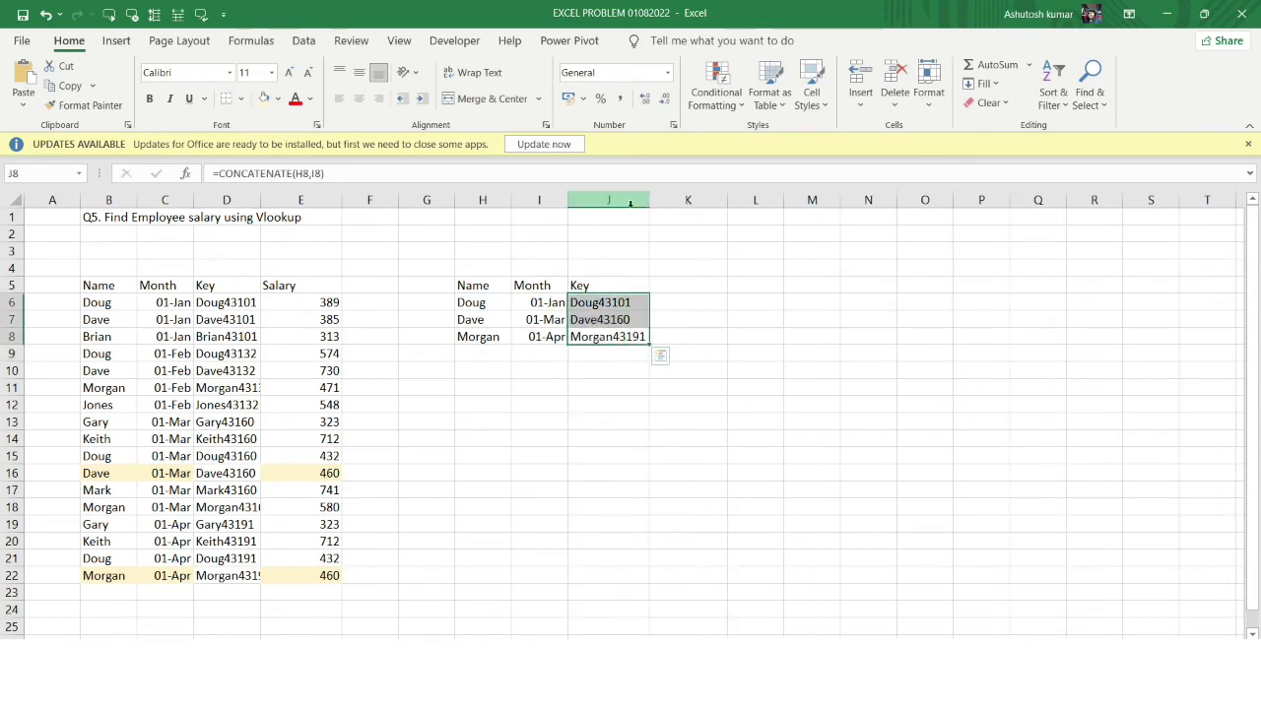
{"action": "left_click", "coordinate": [701, 281]}
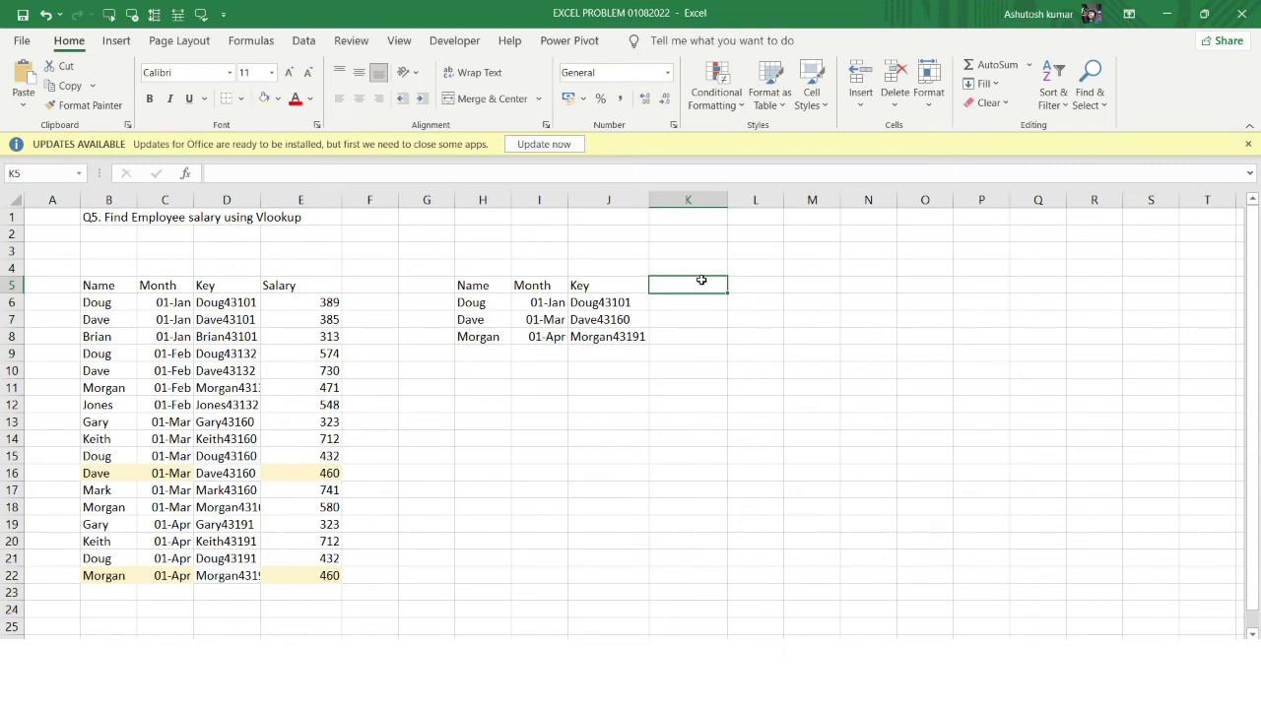
Step: Head K5 Salary and enter =VLOOKUP(J6,D5:E22,2,0) in K6
{"action": "type", "text": "Salary"}
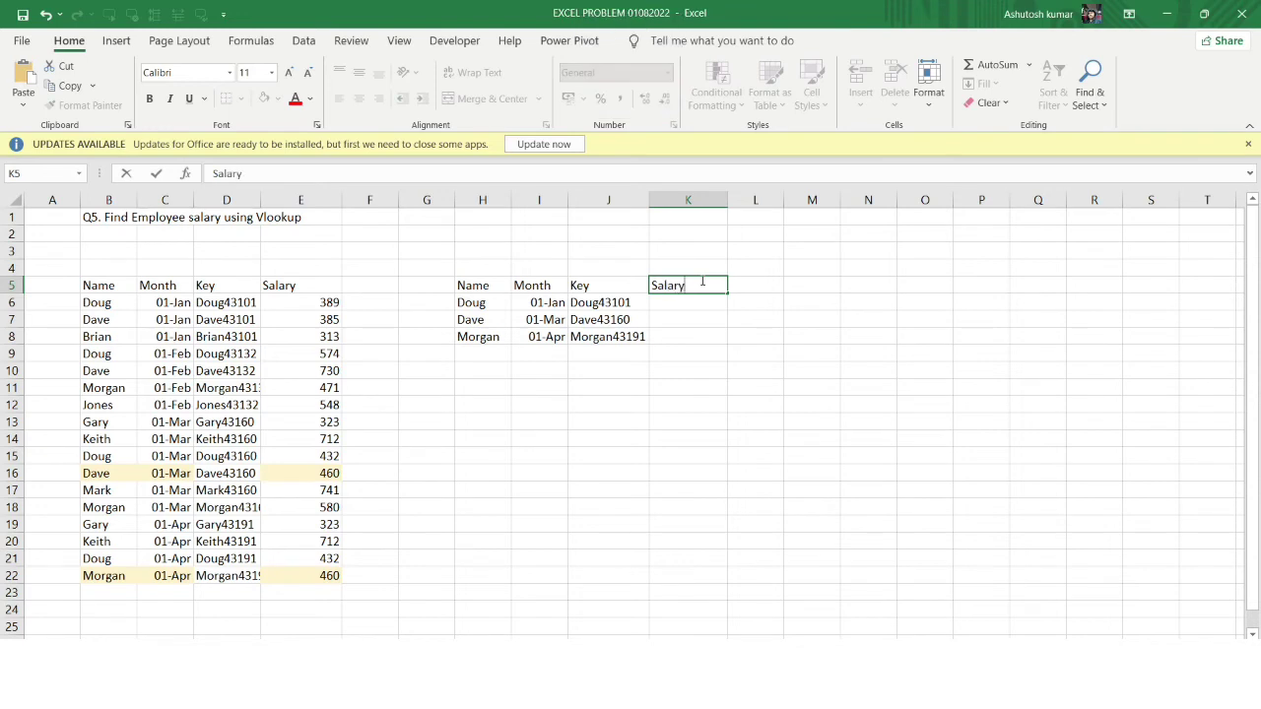
{"action": "key", "text": "Return"}
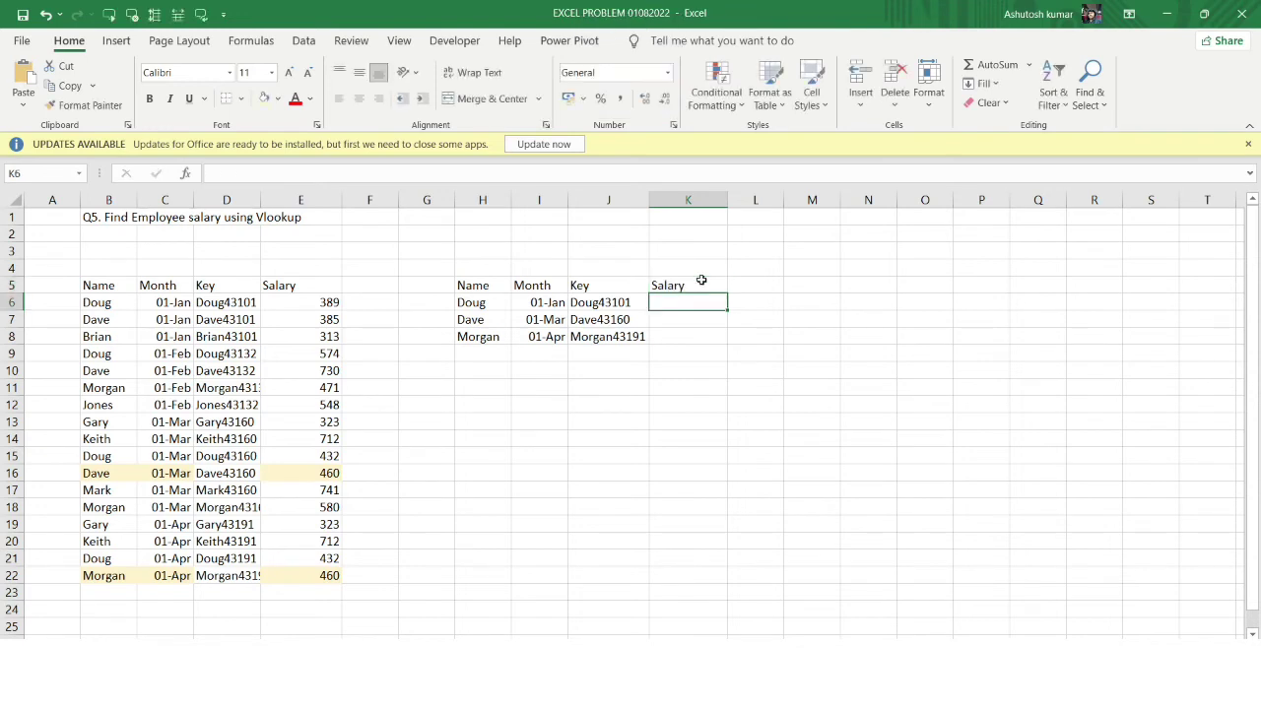
{"action": "type", "text": "=vl"}
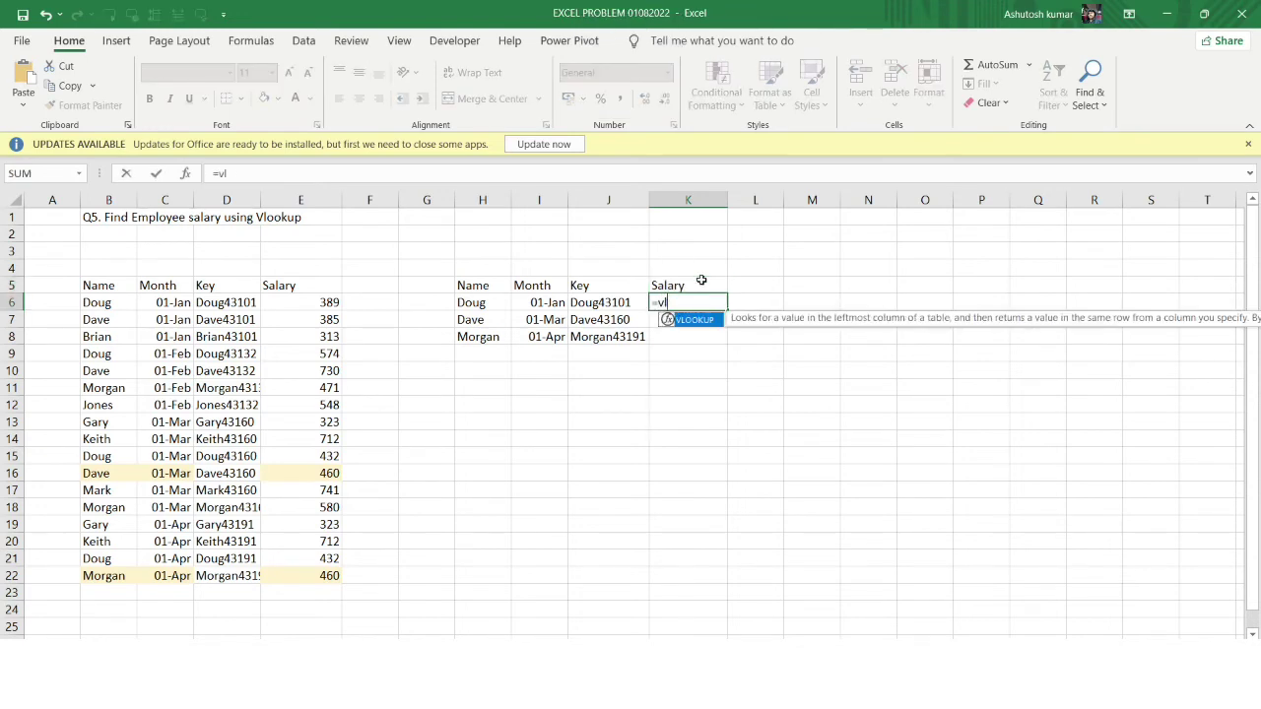
{"action": "type", "text": "ookup("}
{"action": "left_click", "coordinate": [628, 303]}
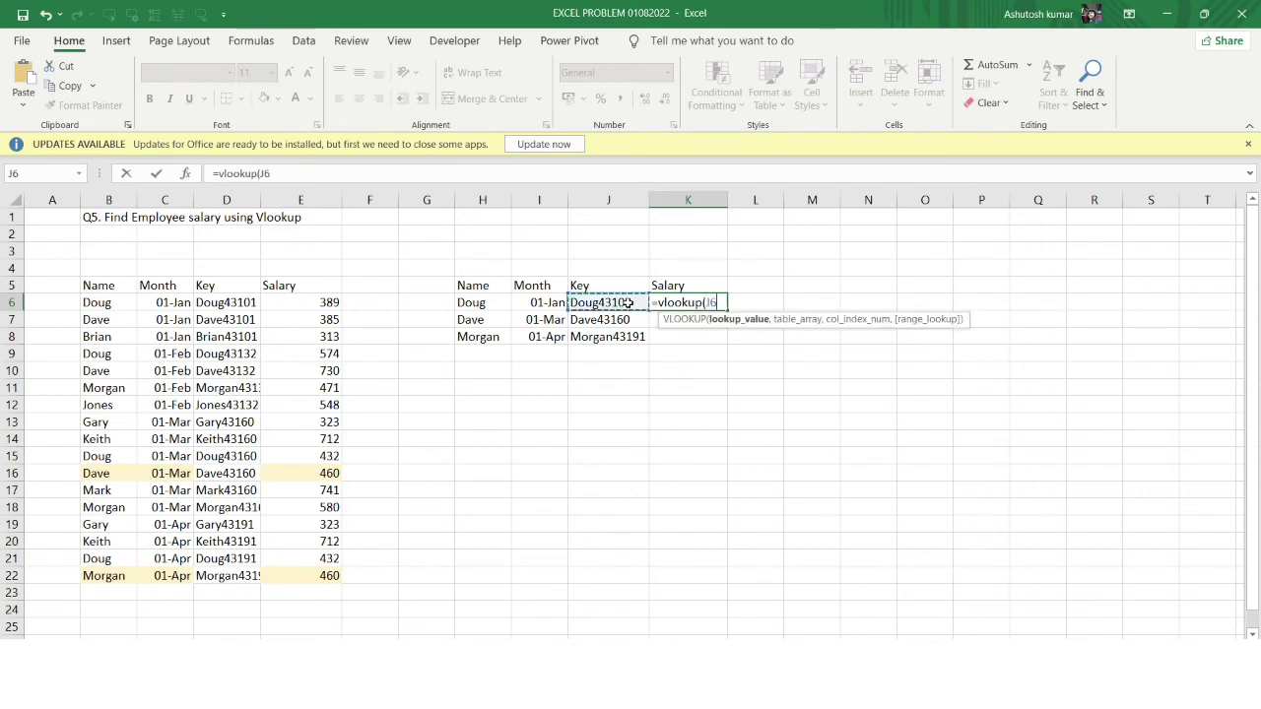
{"action": "type", "text": ","}
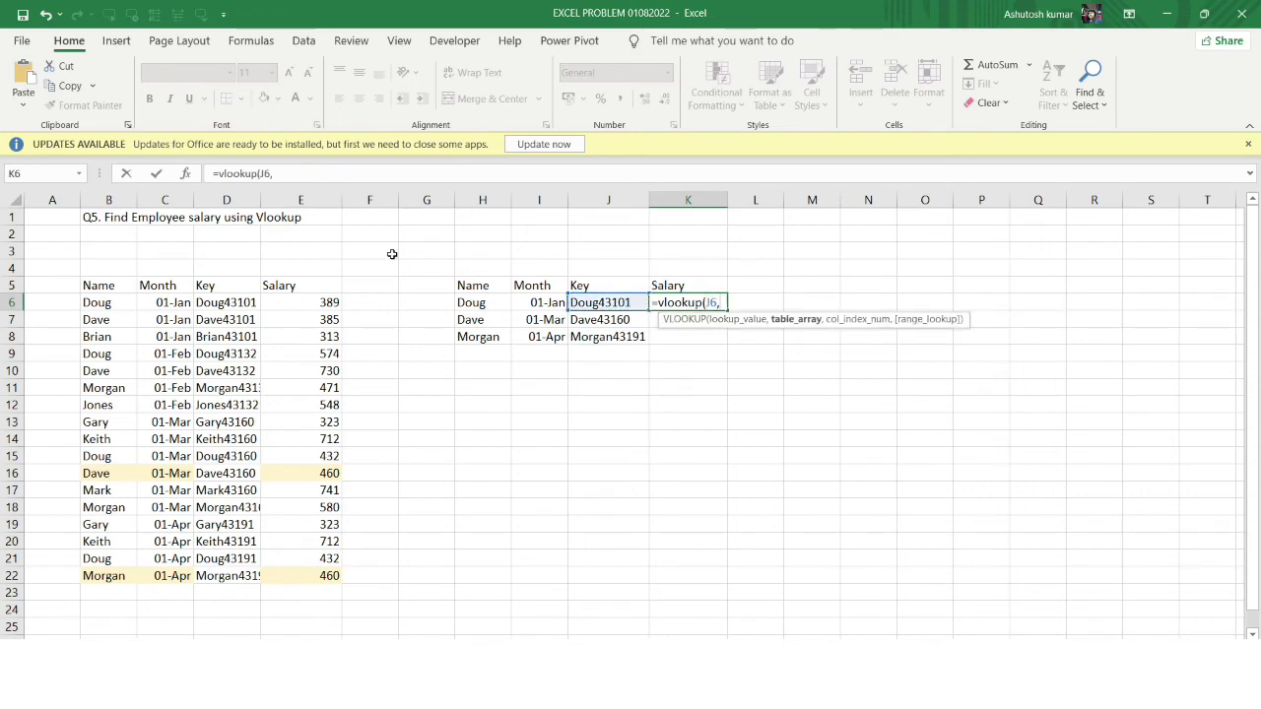
{"action": "left_click", "coordinate": [224, 288]}
{"action": "left_click_drag", "start_coordinate": [224, 286], "coordinate": [320, 574]}
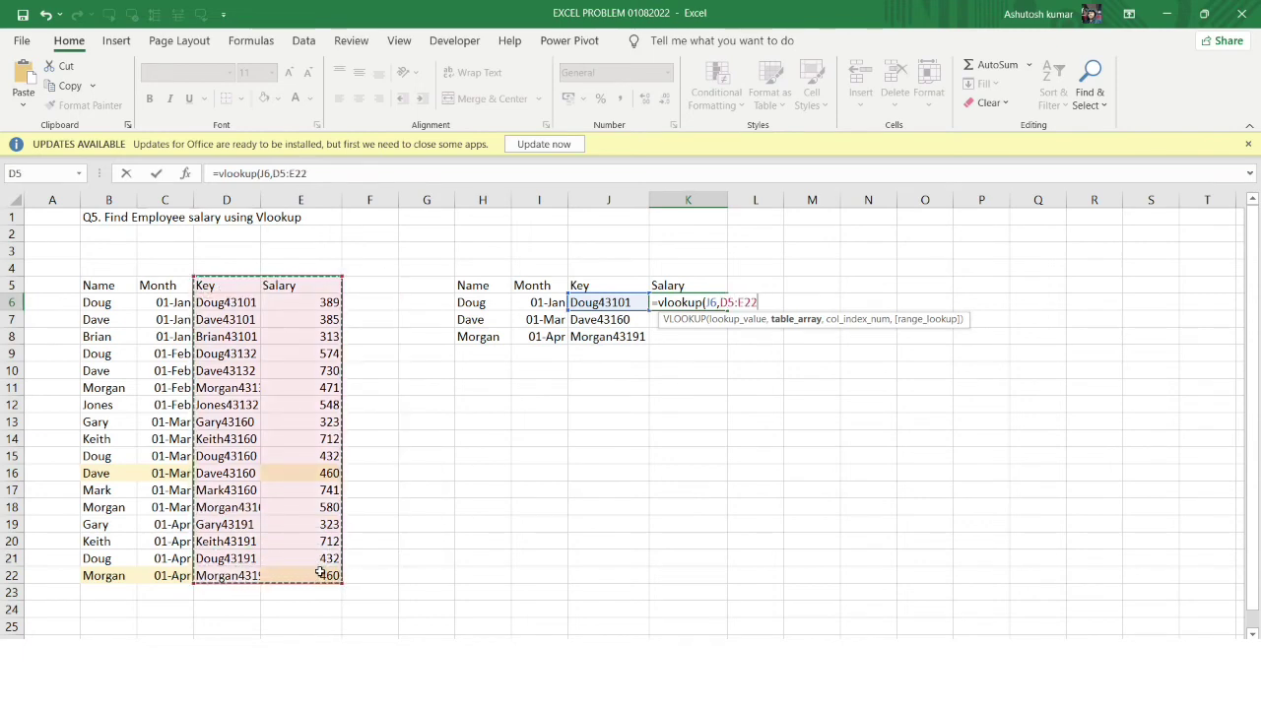
{"action": "type", "text": ",2,0)"}
{"action": "key", "text": "Return"}
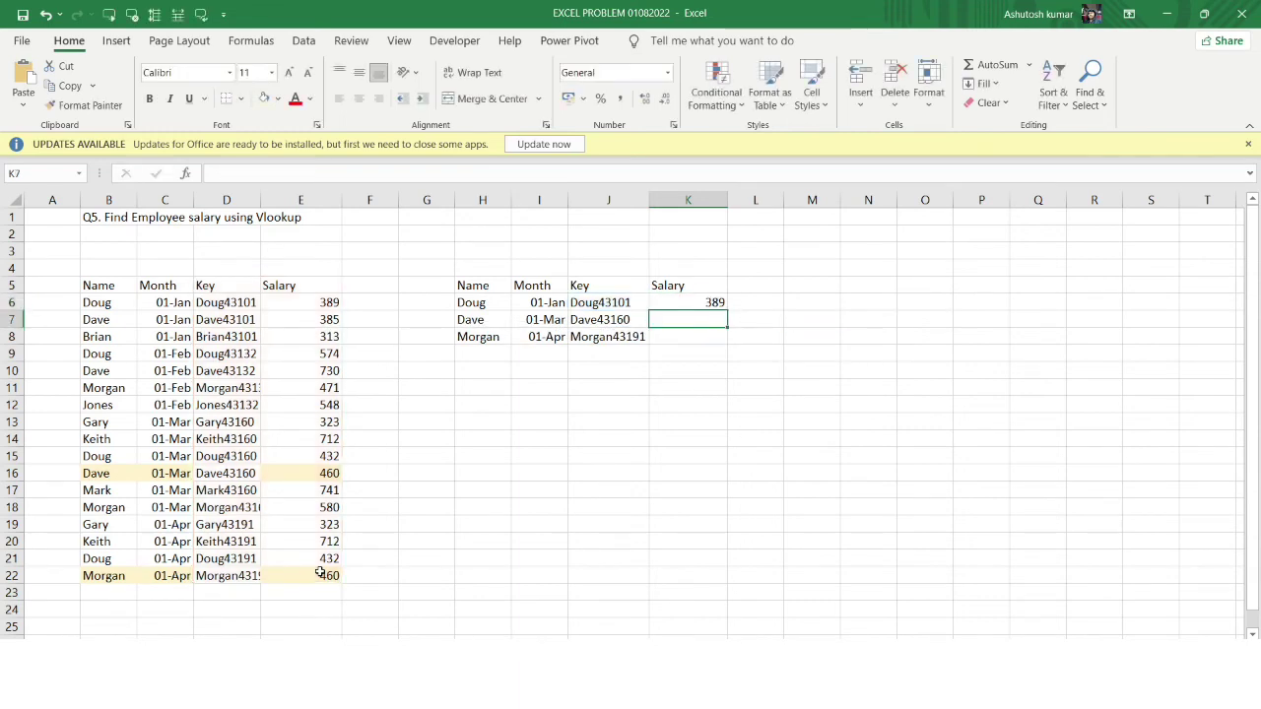
Step: Copy the VLOOKUP down K6:K8, giving salaries 389, 460 and 460
{"action": "key", "text": "Up"}
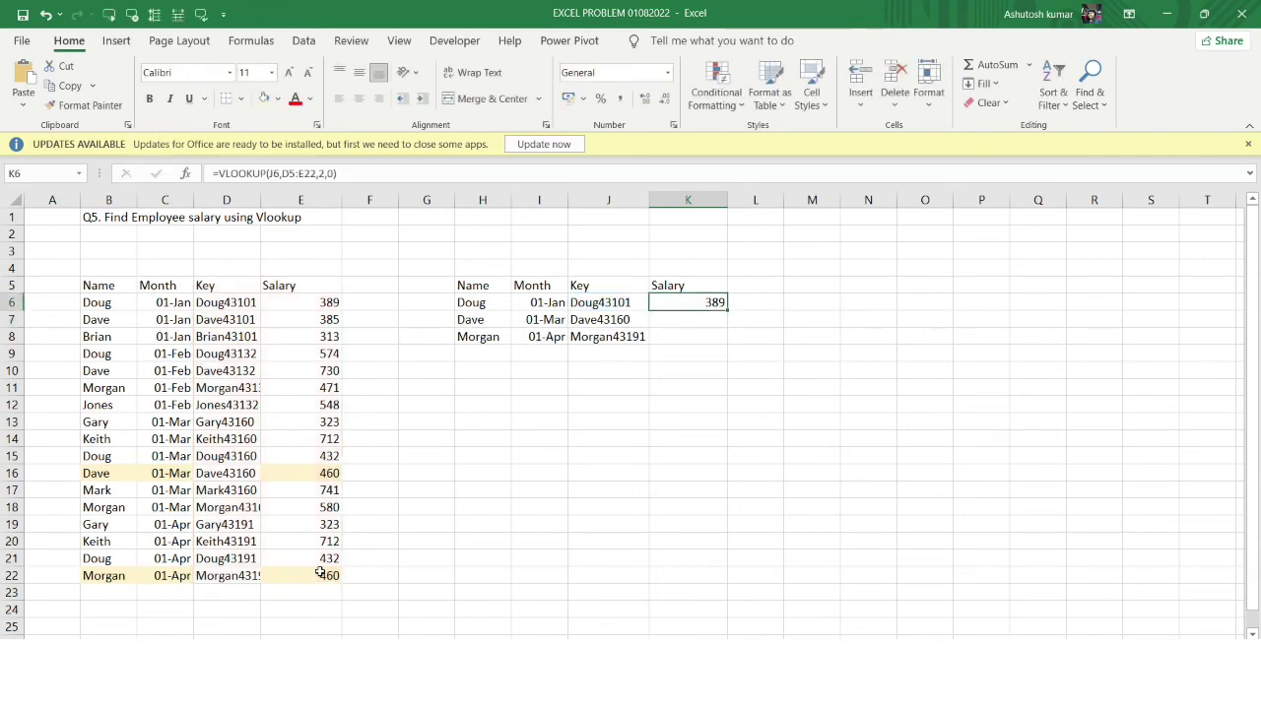
{"action": "key", "text": "Down"}
{"action": "key", "text": "Left"}
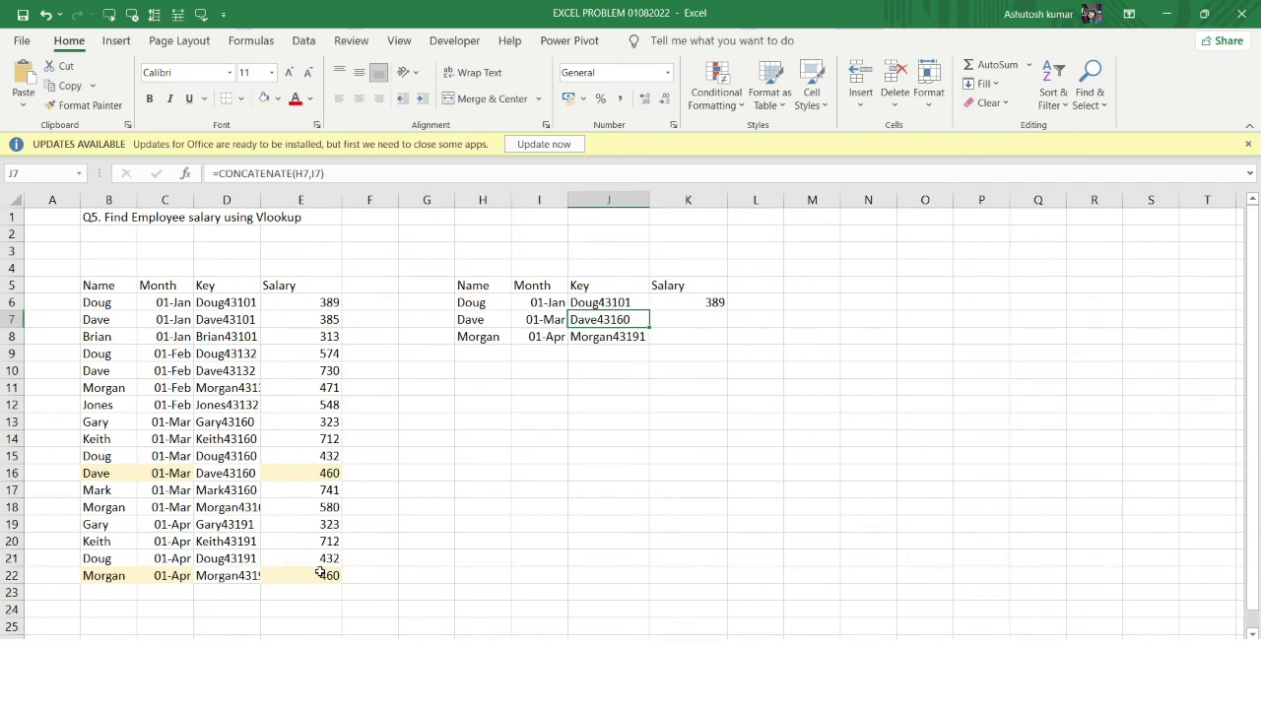
{"action": "key", "text": "Right"}
{"action": "key", "text": "Down"}
{"action": "key", "text": "shift+Up"}
{"action": "key", "text": "shift+Up"}
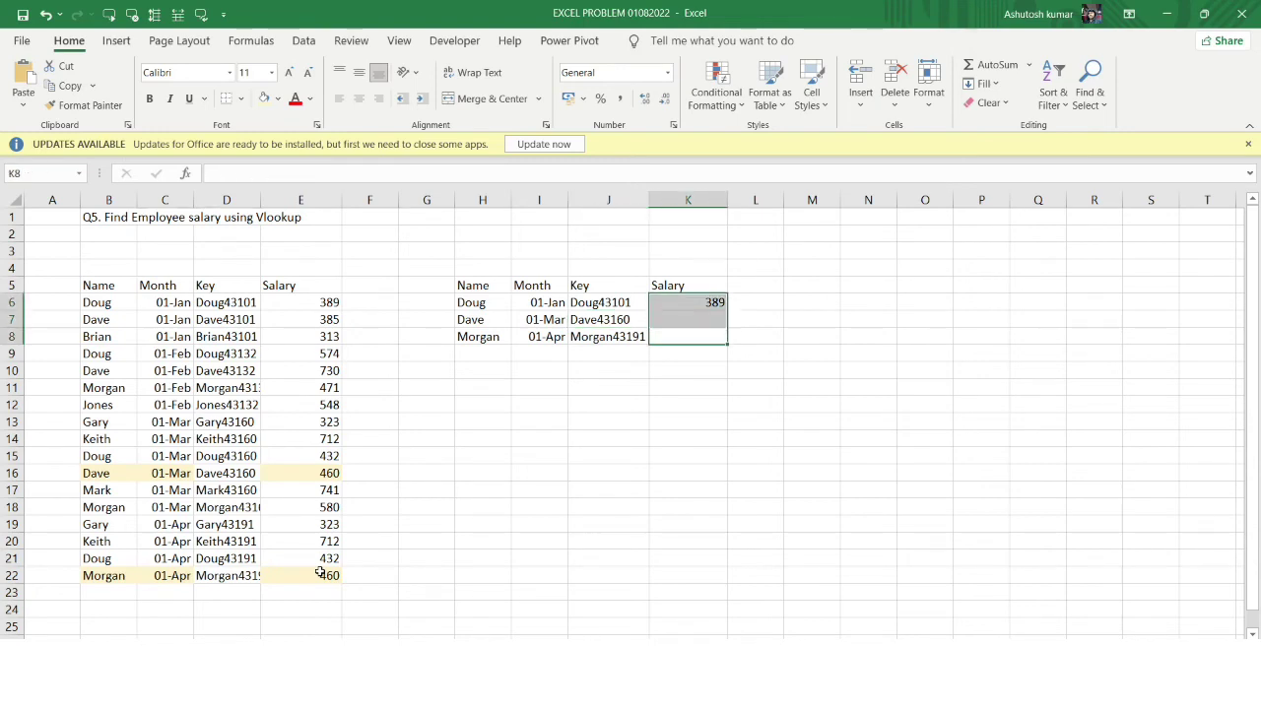
{"action": "key", "text": "ctrl+d"}
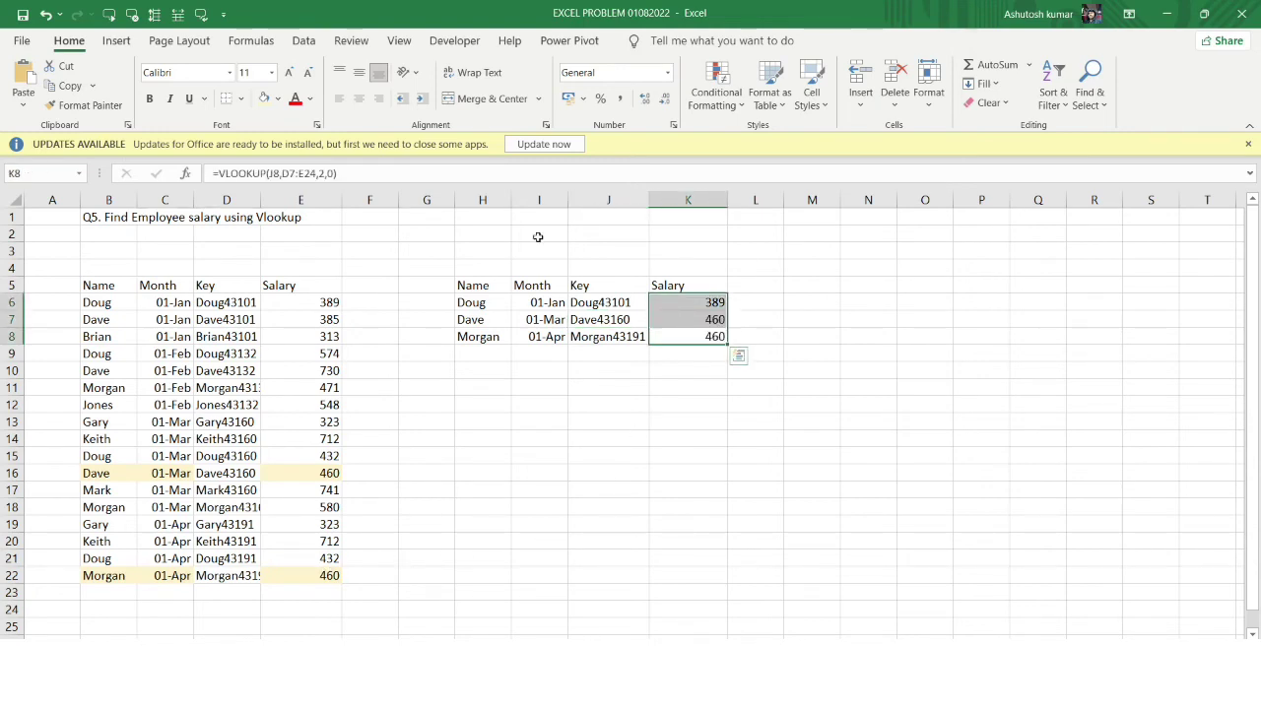
Step: Toggle absolute references on K8's D7:E24 range and commit the formula across K6:K8
{"action": "left_click_drag", "start_coordinate": [279, 174], "coordinate": [314, 174]}
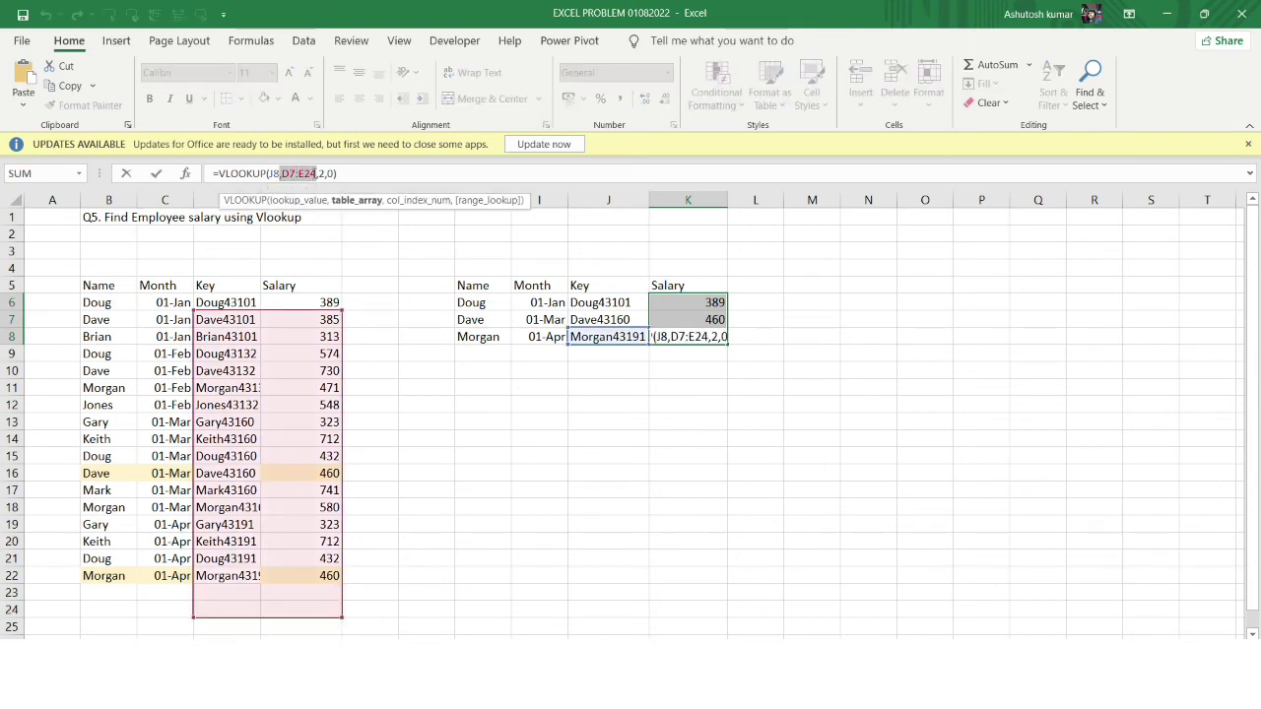
{"action": "key", "text": "F4"}
{"action": "left_click", "coordinate": [314, 174]}
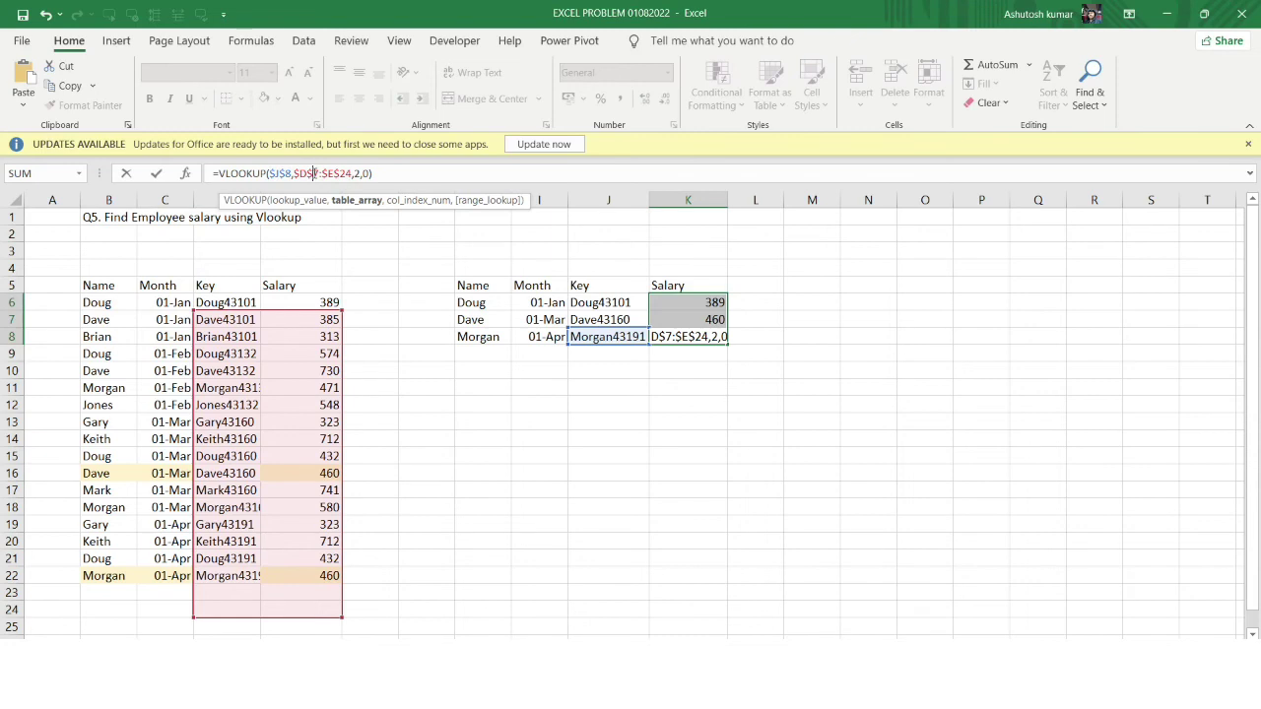
{"action": "left_click_drag", "start_coordinate": [314, 174], "coordinate": [268, 173]}
{"action": "key", "text": "F4"}
{"action": "key", "text": "F4"}
{"action": "key", "text": "F4"}
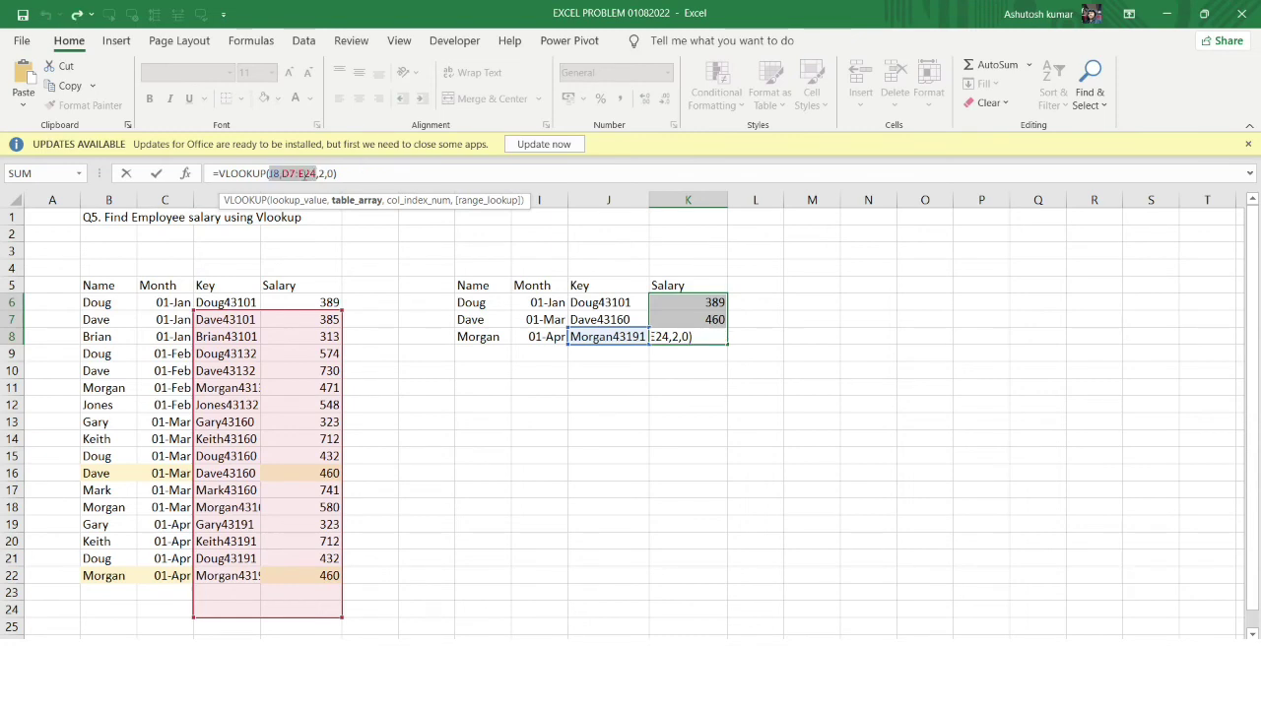
{"action": "left_click", "coordinate": [281, 173]}
{"action": "left_click_drag", "start_coordinate": [283, 173], "coordinate": [312, 174]}
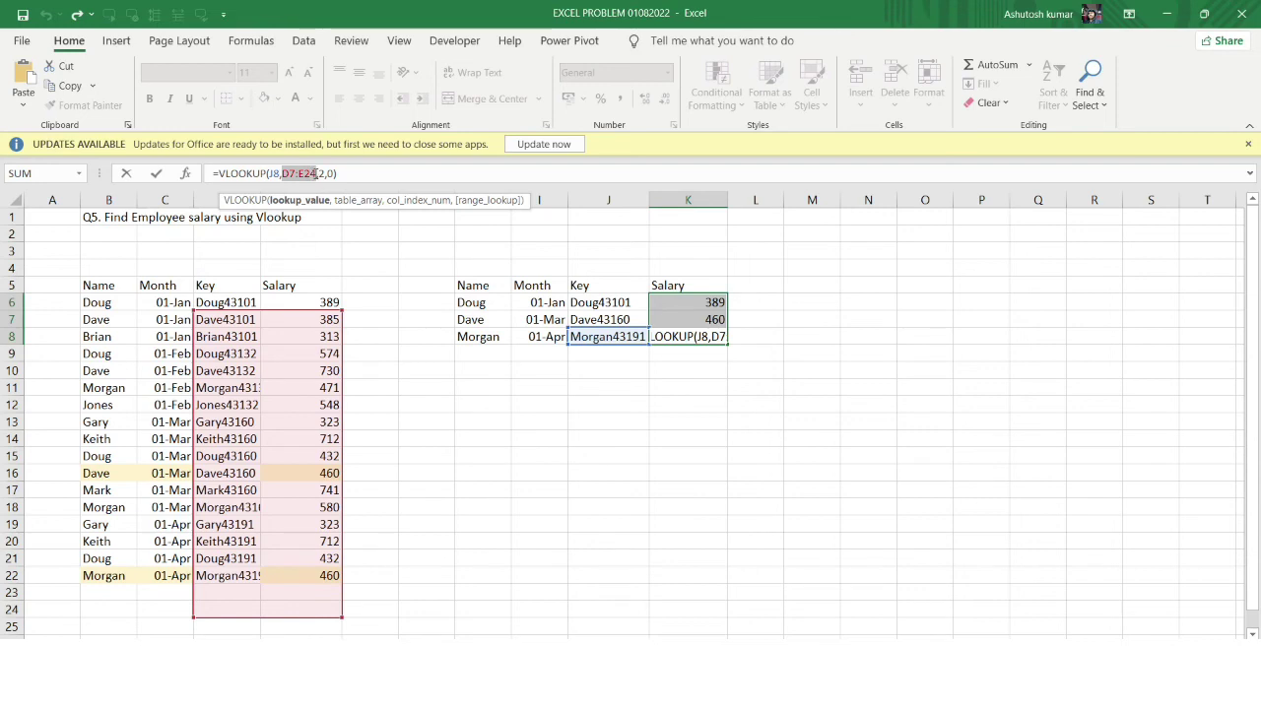
{"action": "key", "text": "ctrl+Return"}
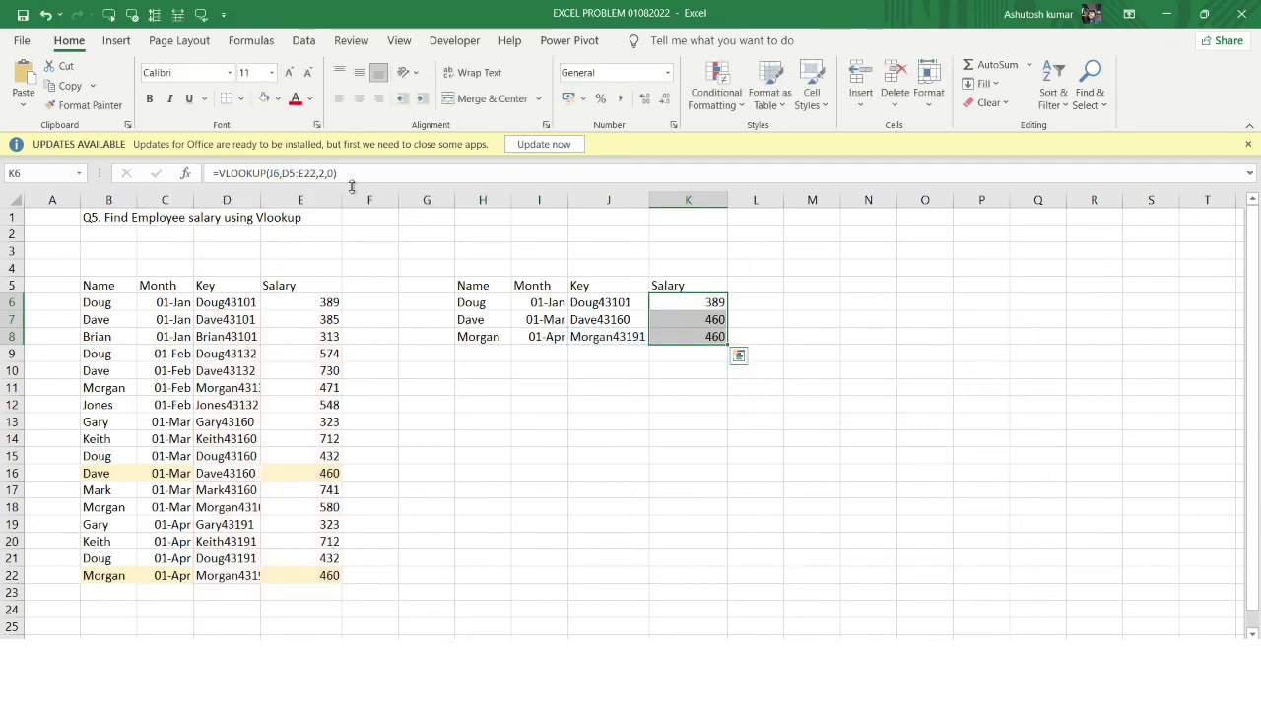
Step: Make K7's lookup range absolute as $D$6:$E$23 and widen column D to show full keys
{"action": "left_click", "coordinate": [706, 336]}
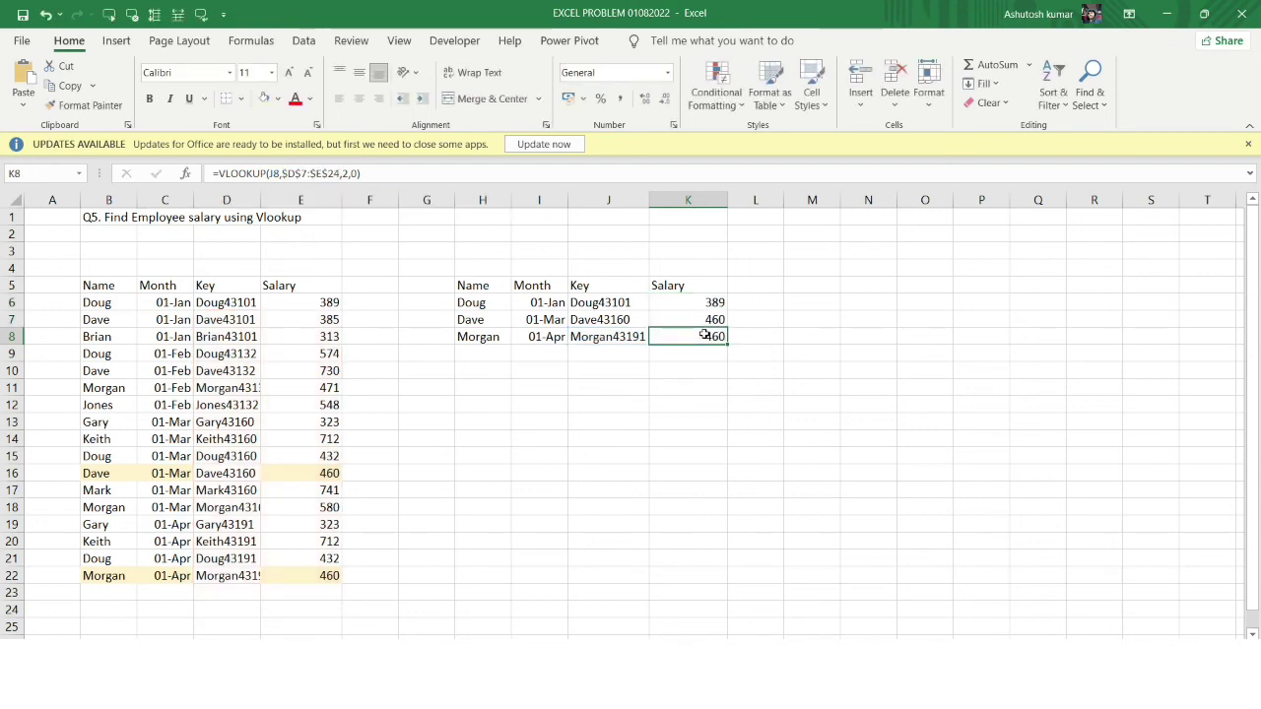
{"action": "left_click", "coordinate": [696, 314]}
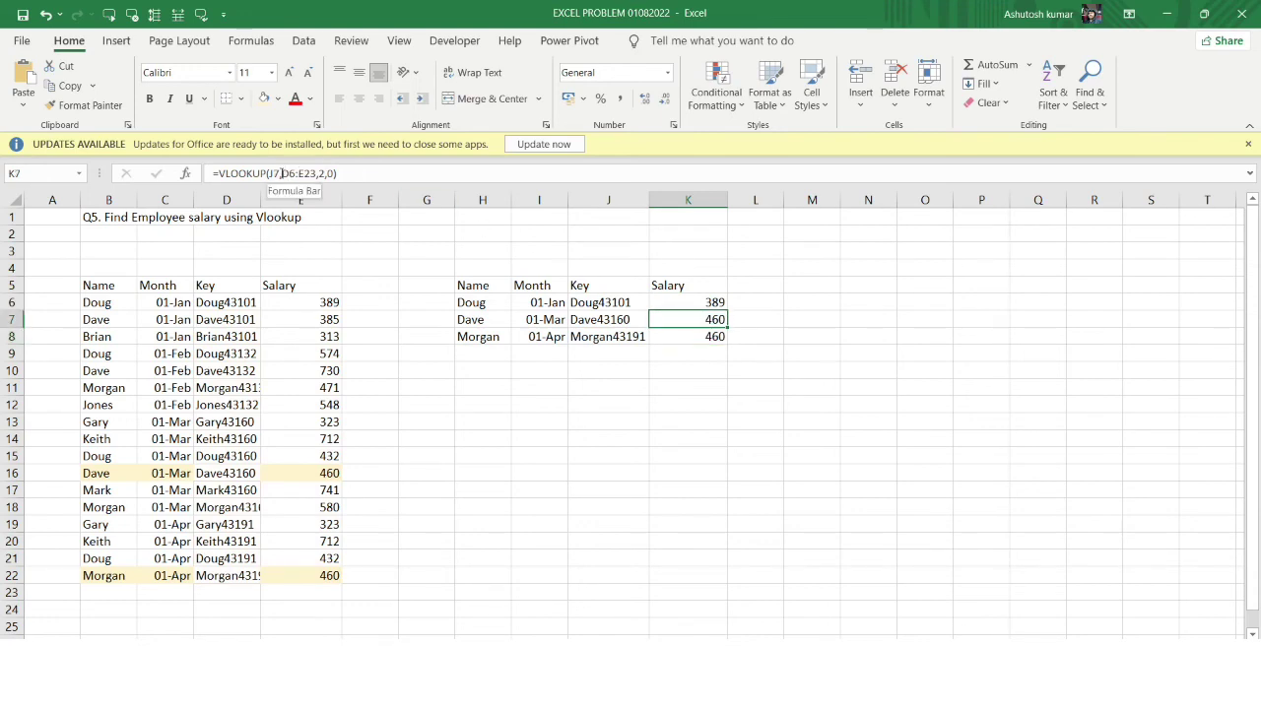
{"action": "left_click_drag", "start_coordinate": [283, 174], "coordinate": [316, 174]}
{"action": "key", "text": "F4"}
{"action": "key", "text": "Return"}
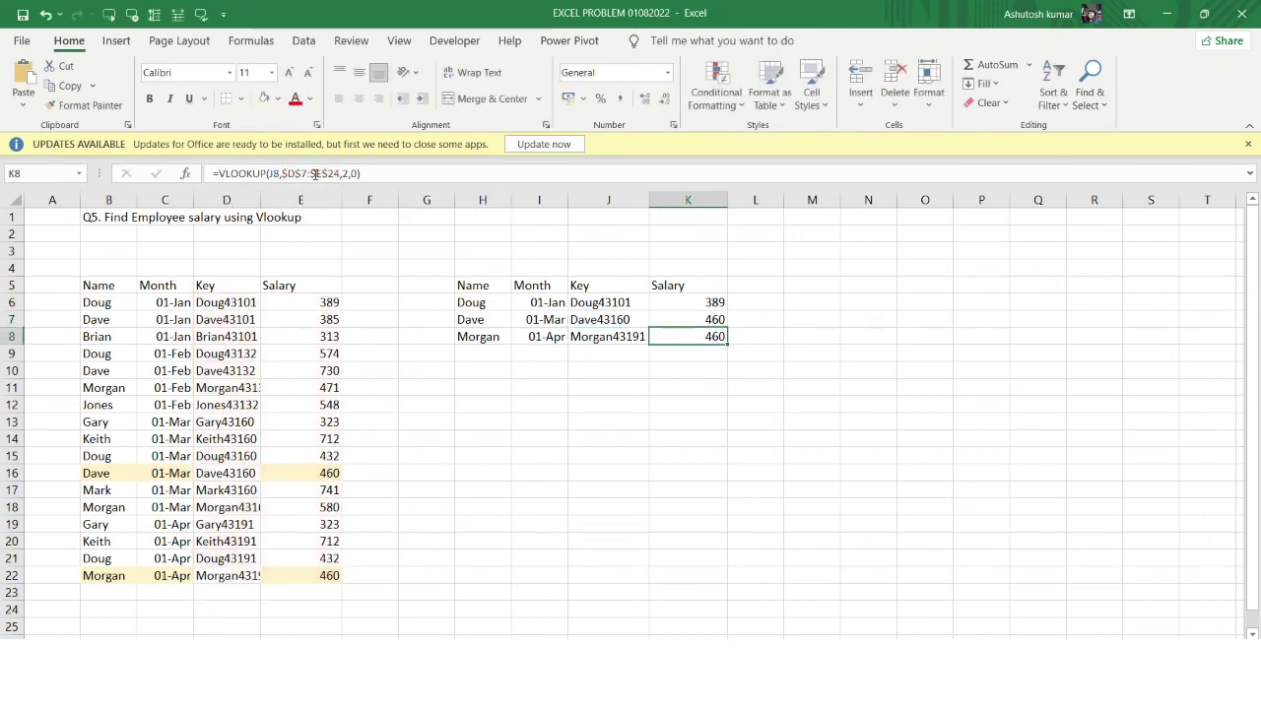
{"action": "left_click", "coordinate": [703, 315]}
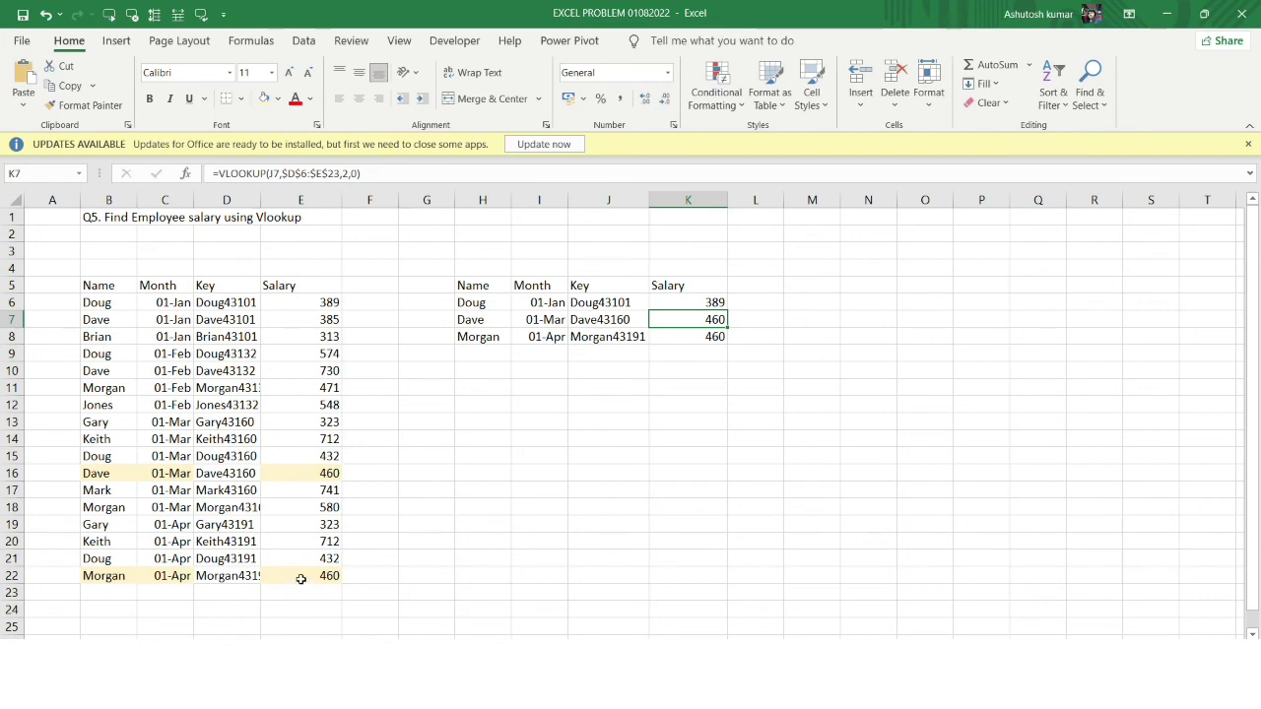
{"action": "double_click", "coordinate": [260, 200]}
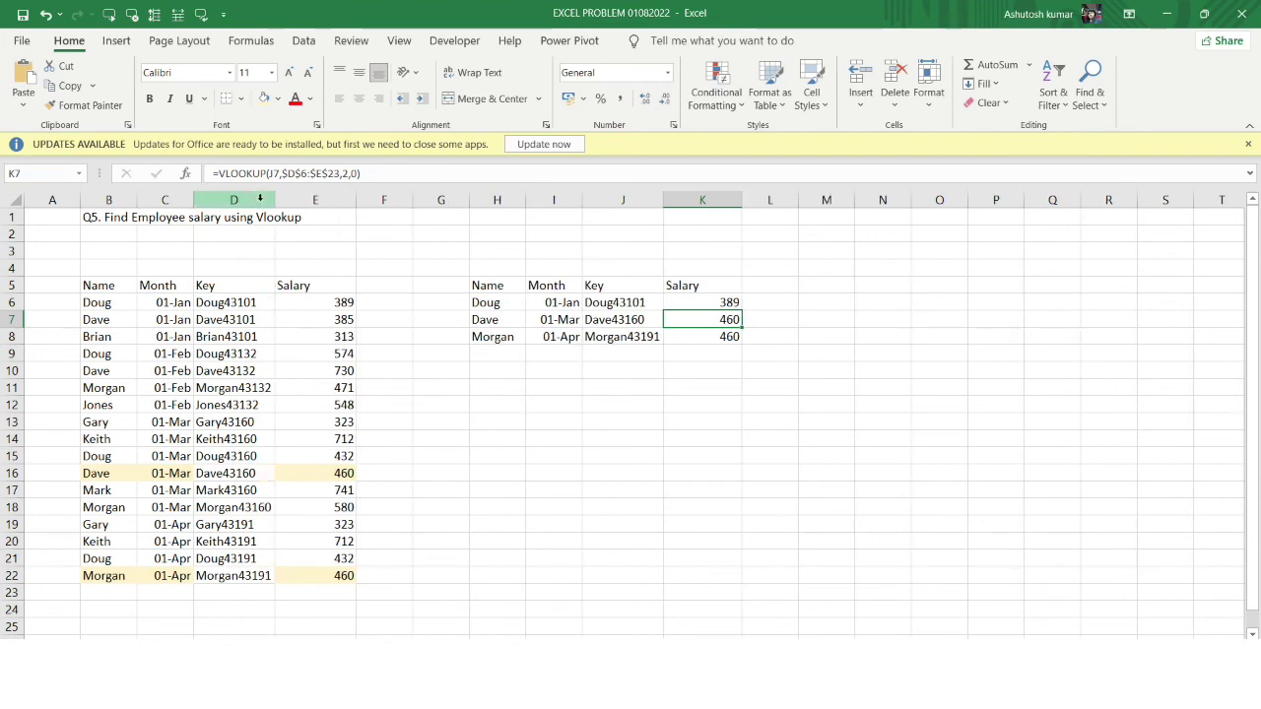